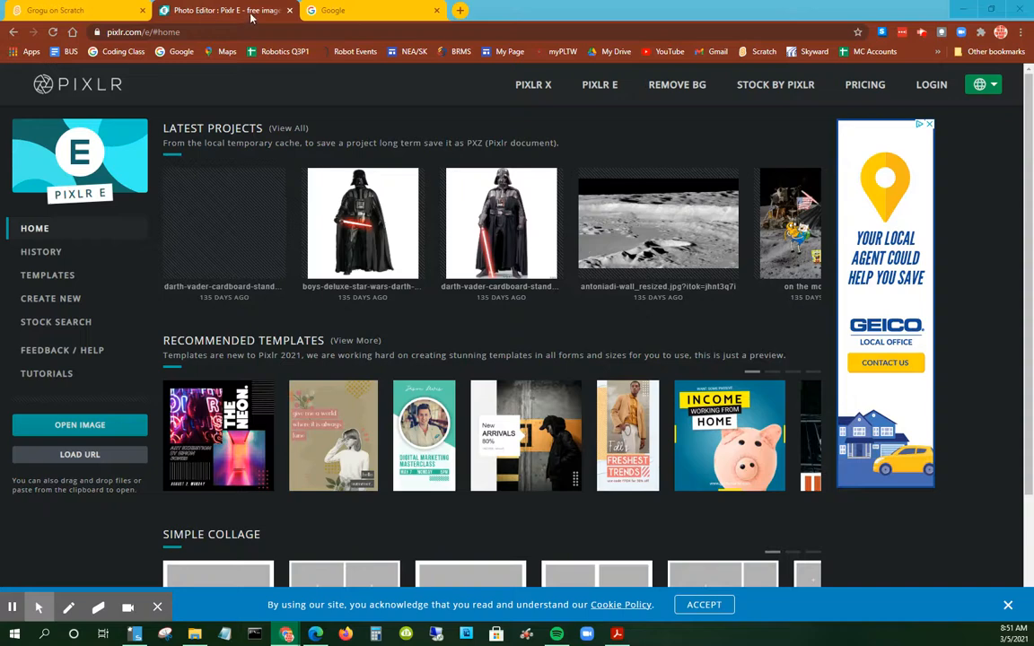
left_click(59, 11)
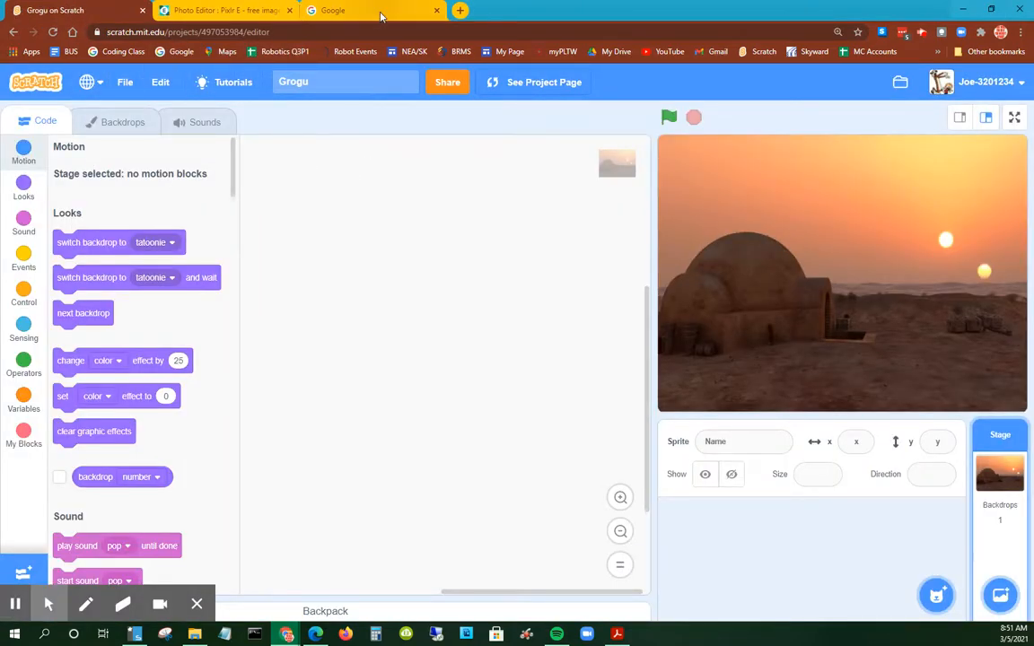
left_click(341, 11)
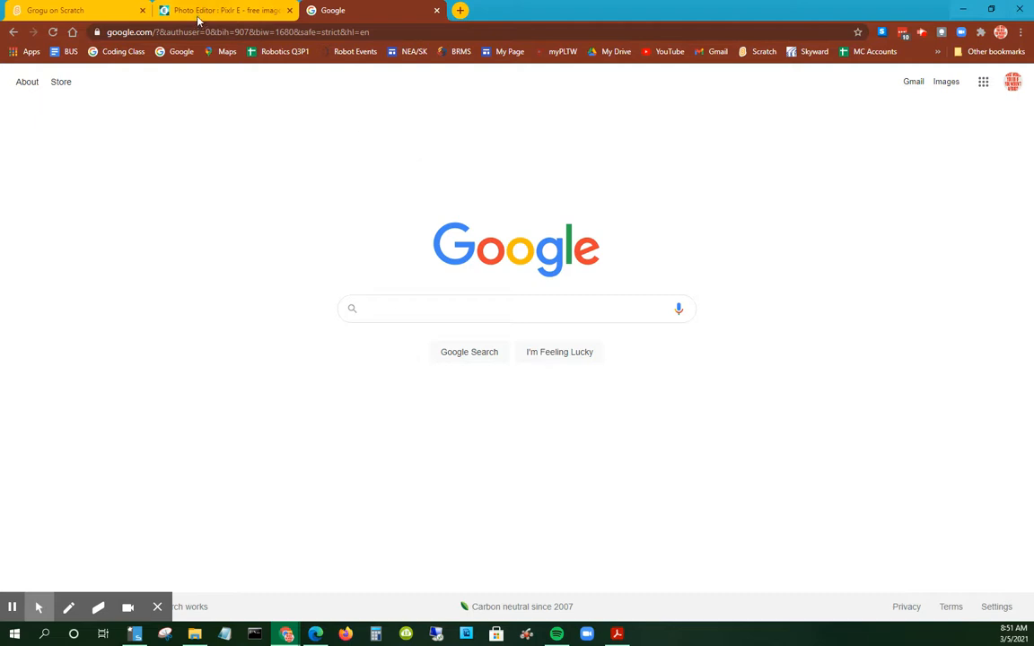
left_click(126, 12)
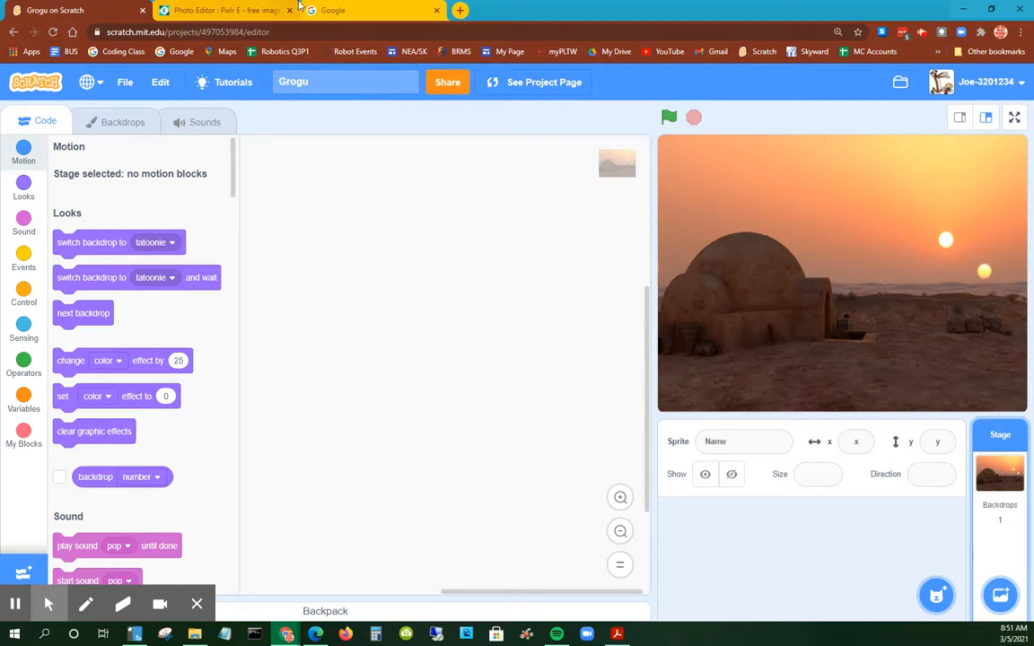
Step: Search Google for "grogu" and show the image results
left_click(349, 11)
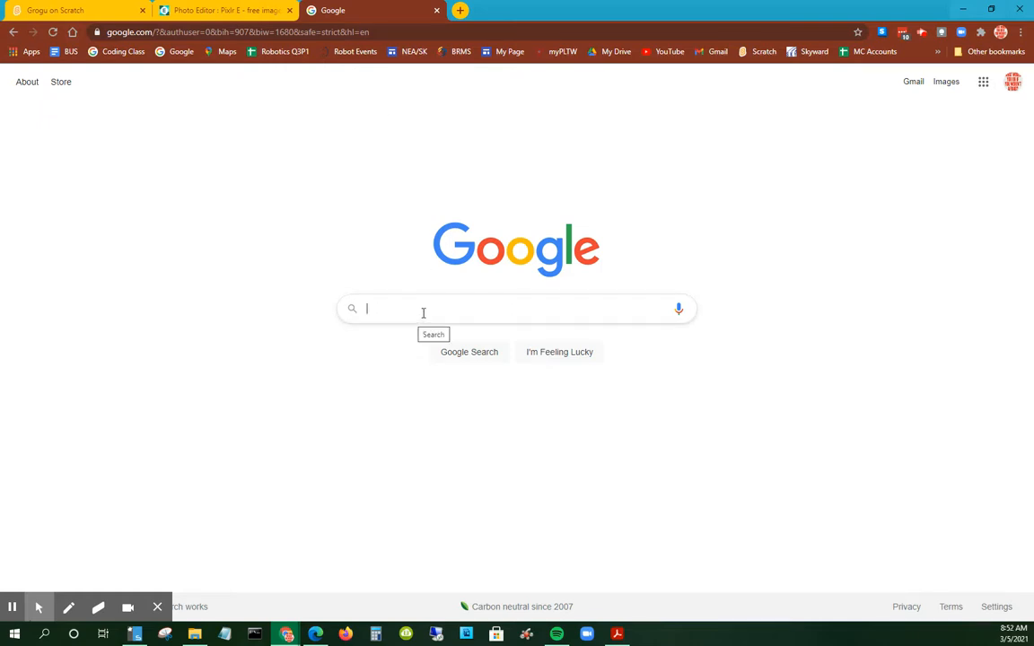
type("grogu")
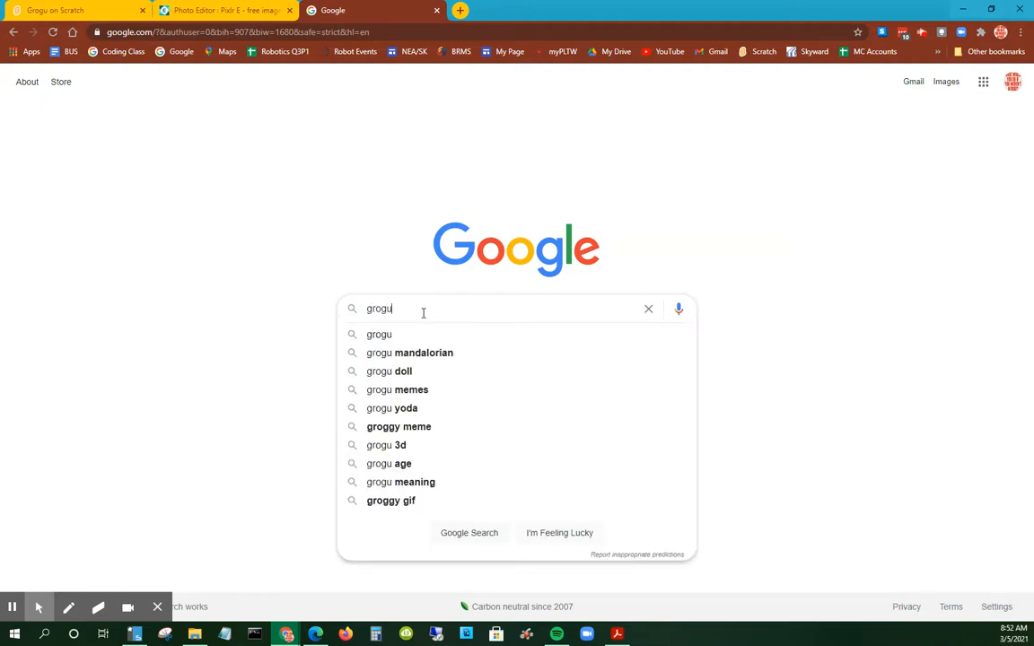
key("Return")
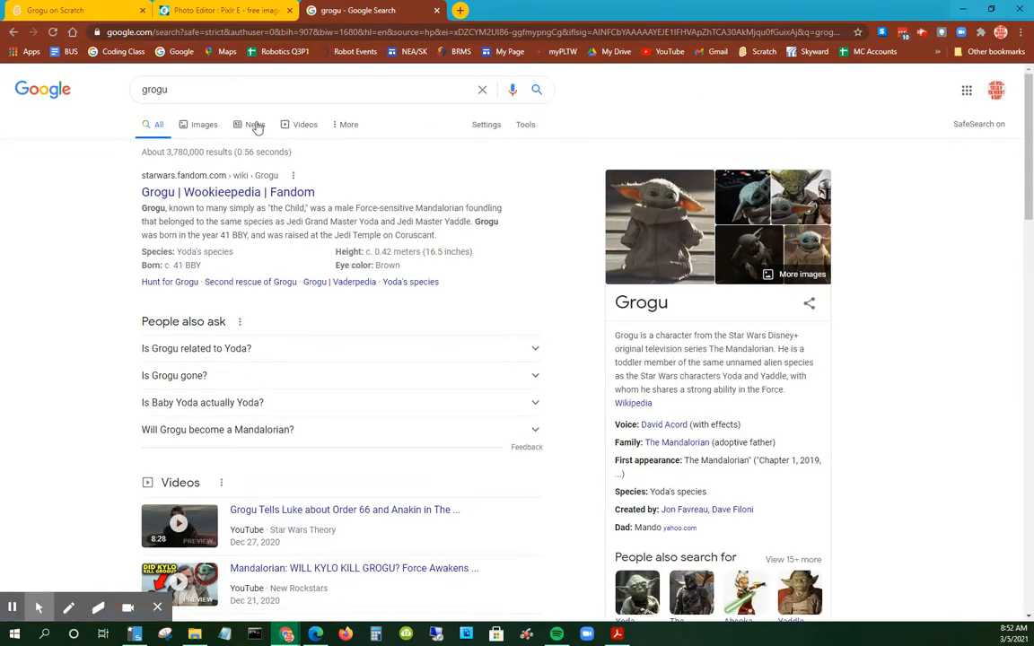
left_click(203, 128)
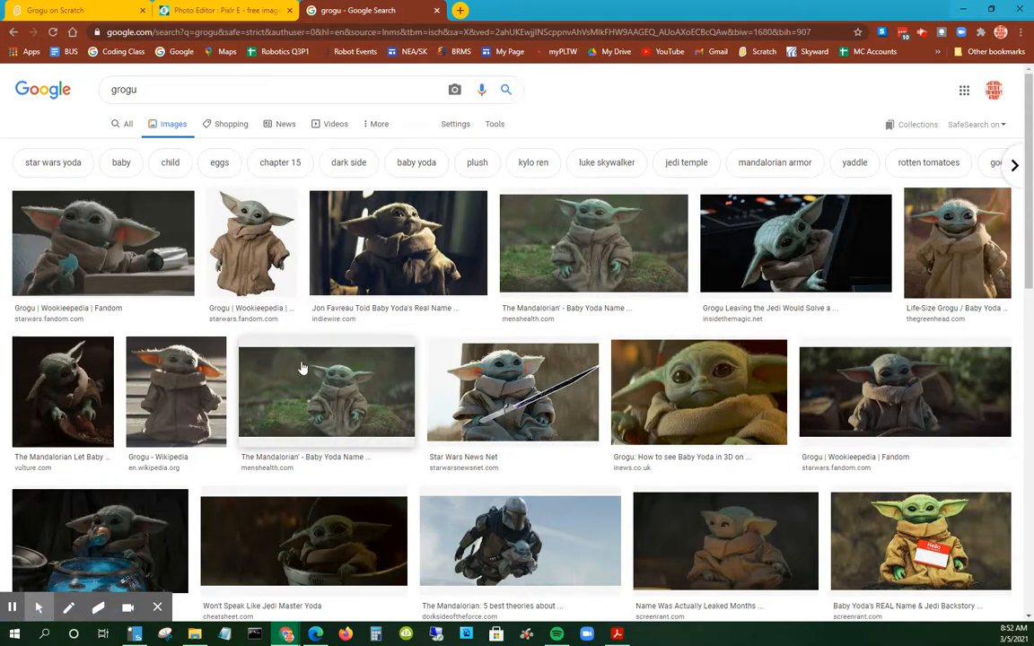
Step: Save the Wookieepedia transparent-background Grogu picture as a PNG image named Grogu in the Photo Editing folder
left_click(220, 203)
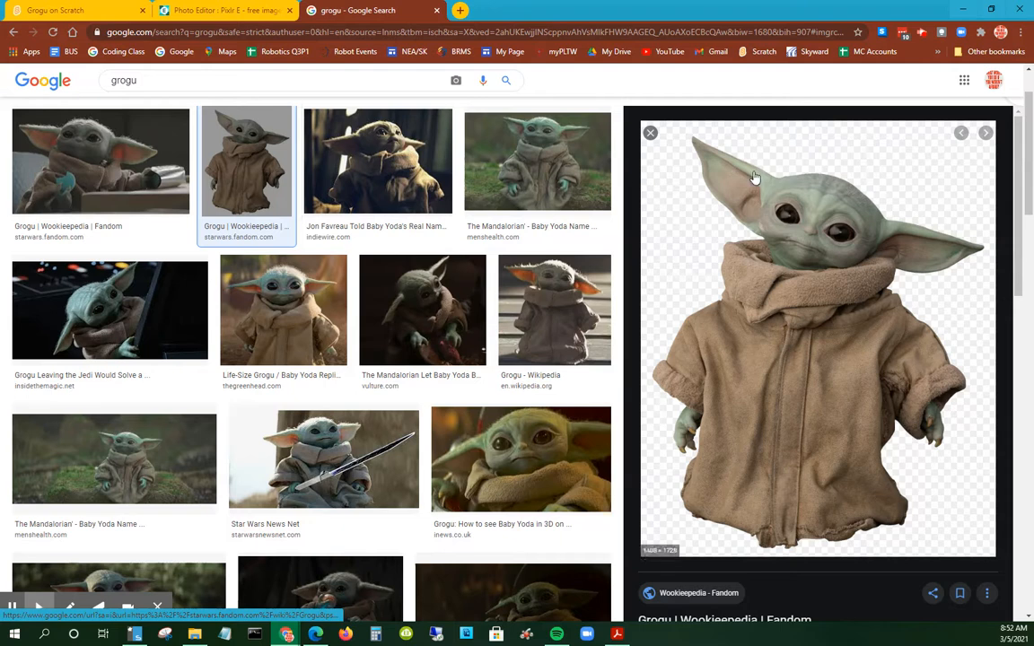
right_click(806, 266)
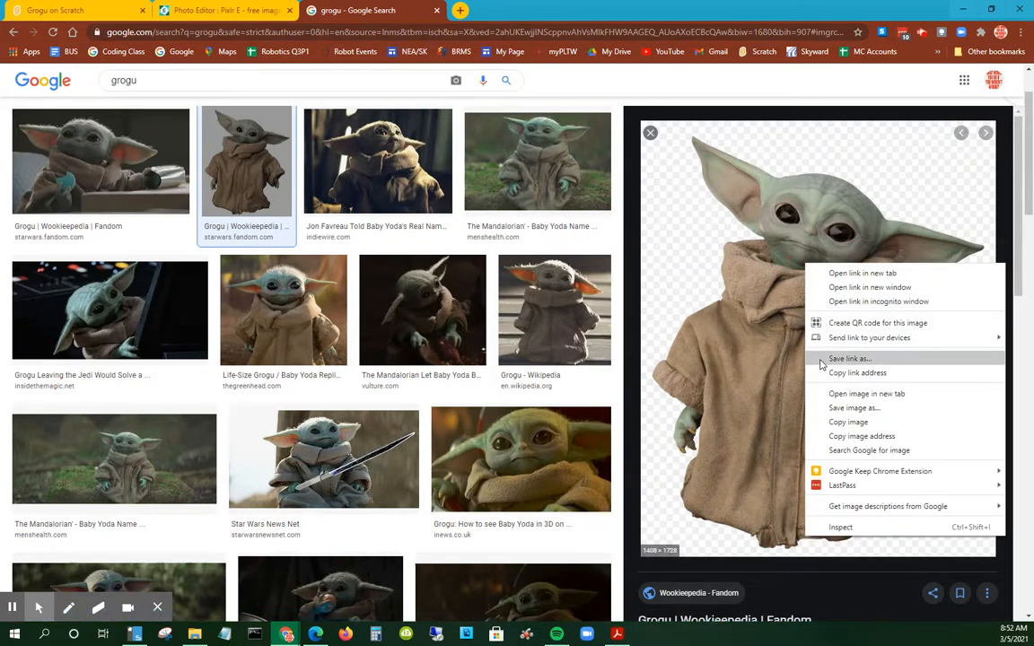
left_click(848, 409)
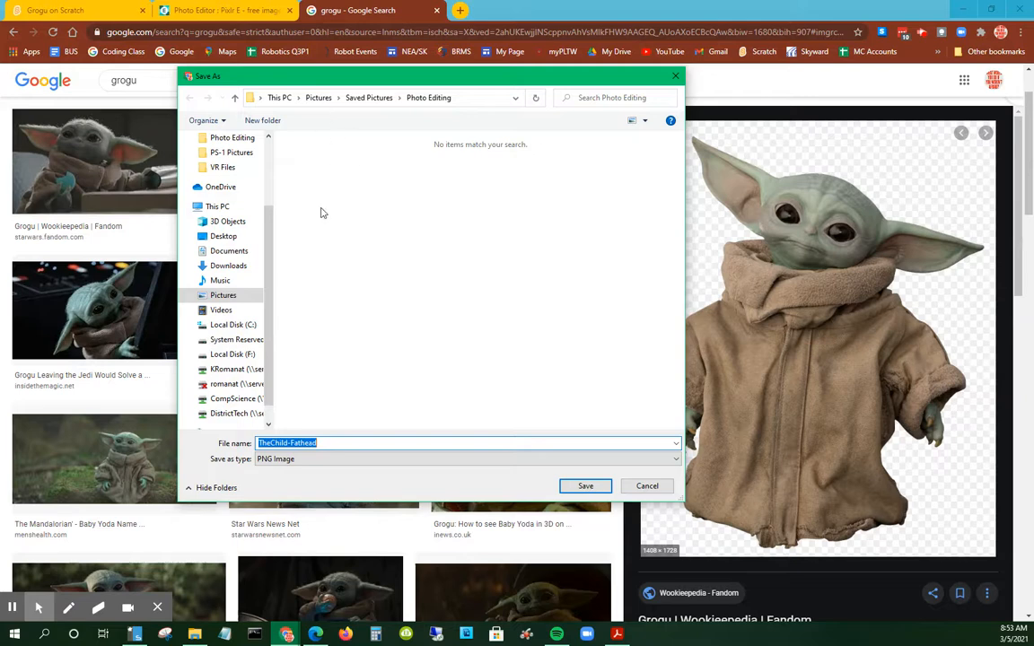
type("Grogu")
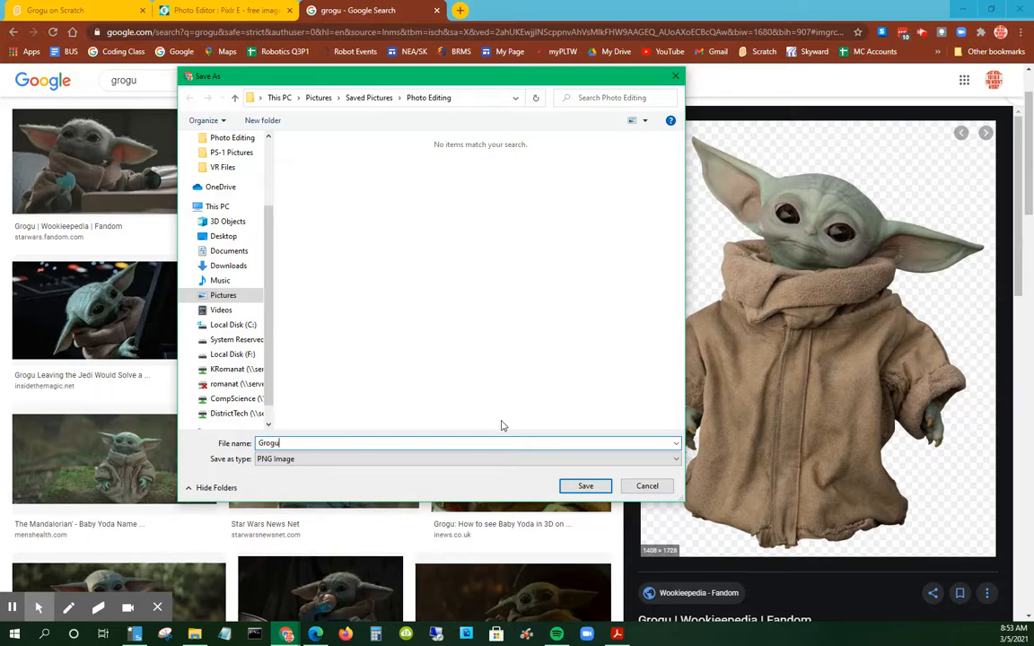
left_click(584, 485)
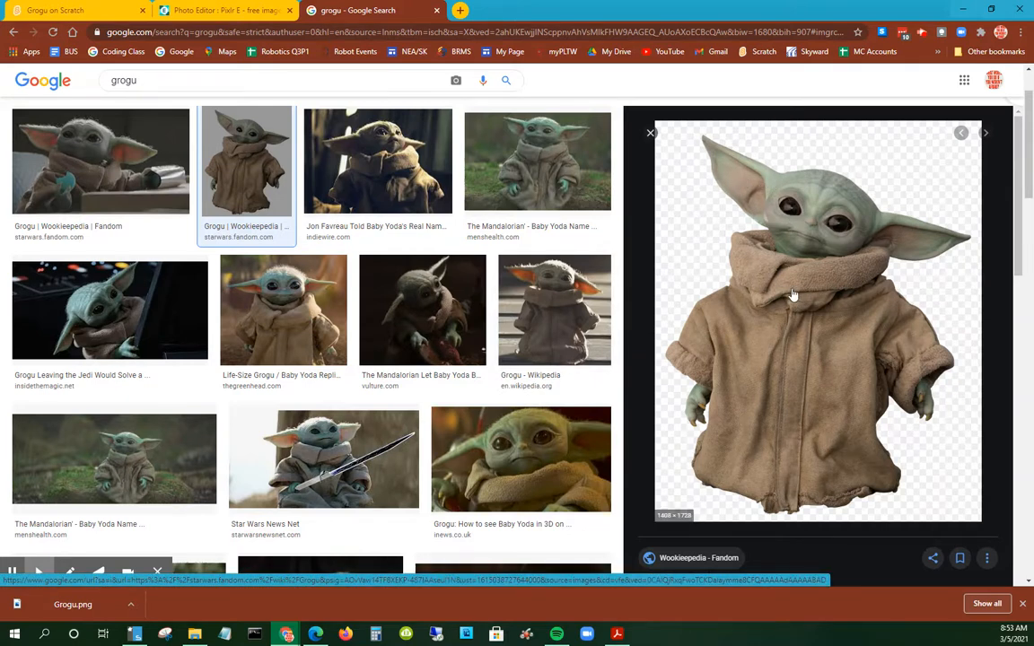
Step: Switch to the Scratch project and upload the Grogu image from the Photo Editing folder as a new sprite
left_click(65, 10)
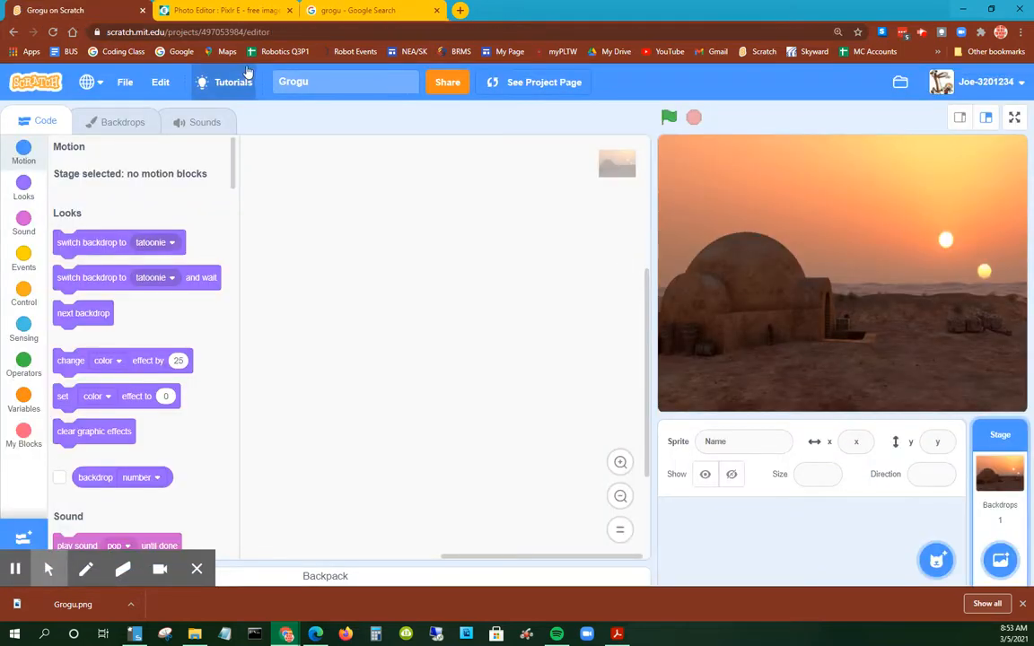
mouse_move(934, 570)
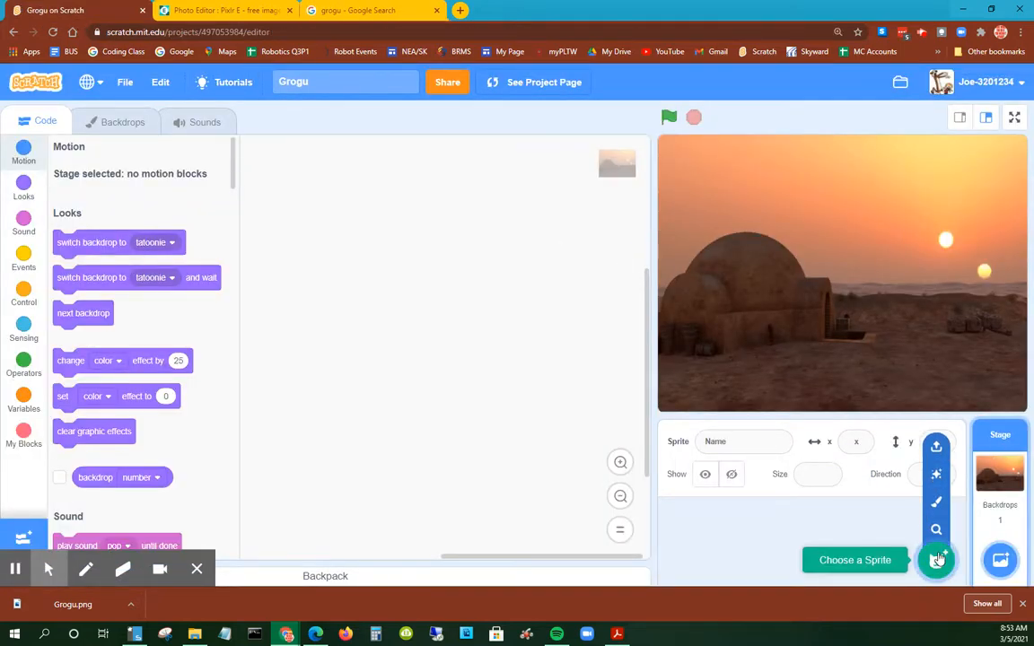
left_click(937, 456)
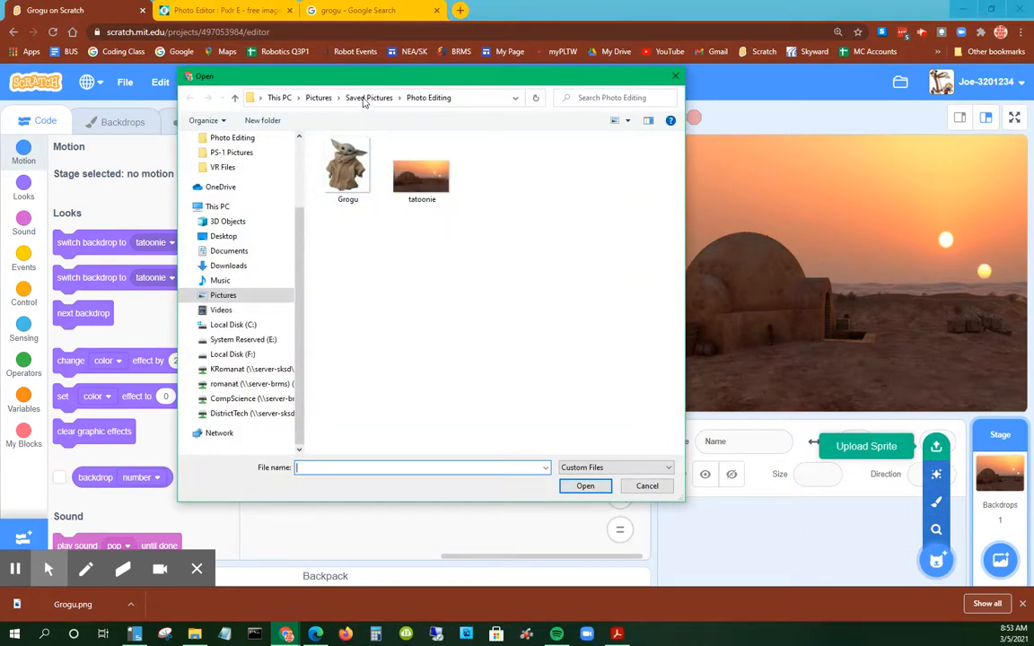
left_click_drag(336, 77, 383, 147)
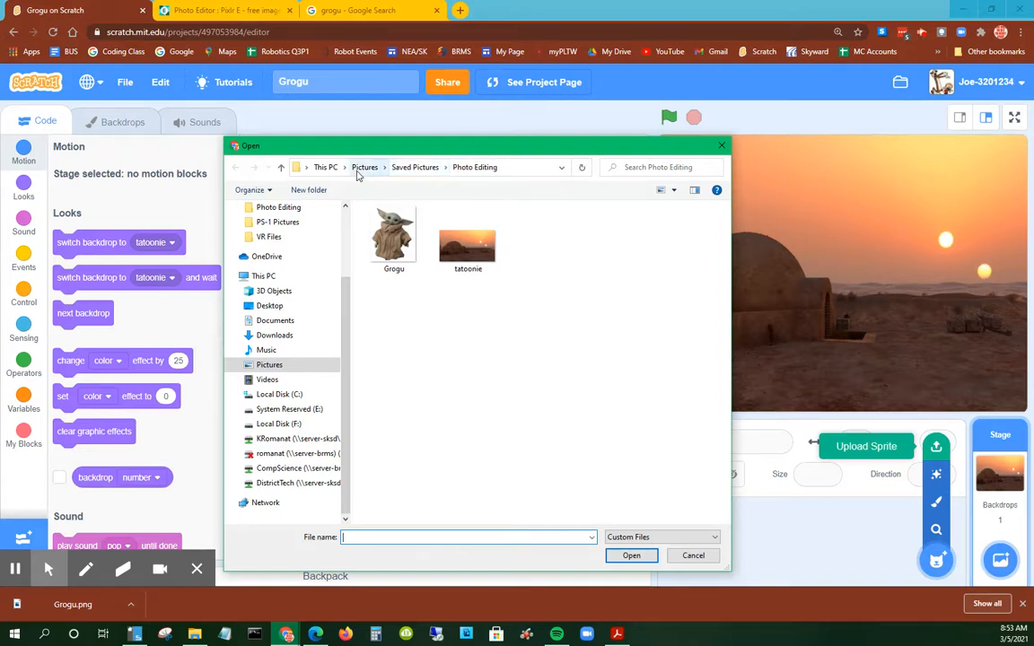
left_click(395, 250)
double_click(394, 251)
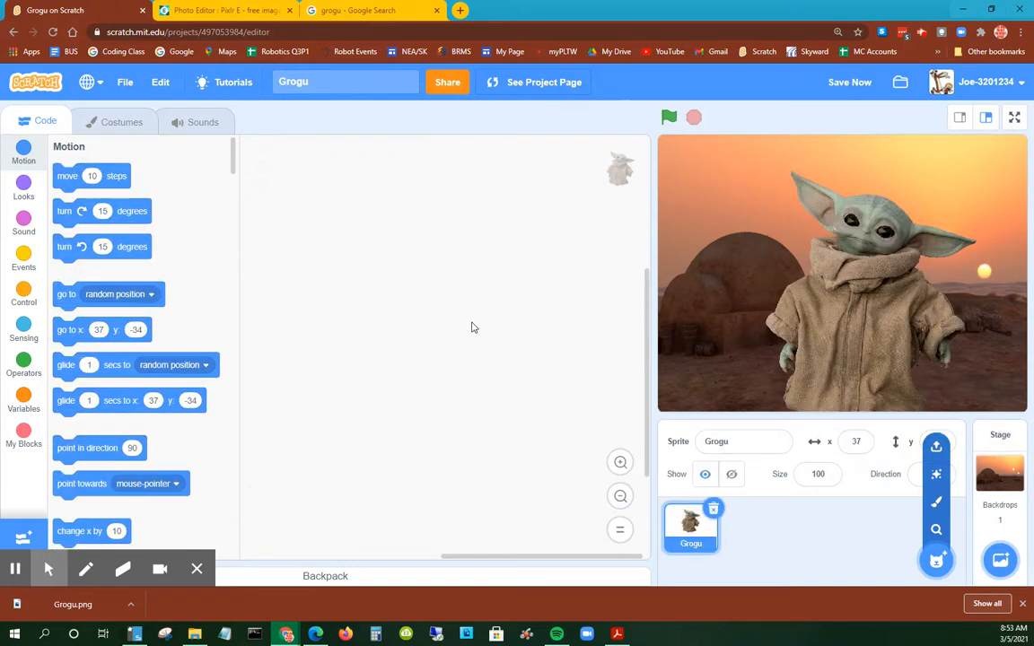
Step: Move the Grogu sprite to about x 5, y 15 on the stage and convert its costume to vector
left_click_drag(850, 322, 825, 283)
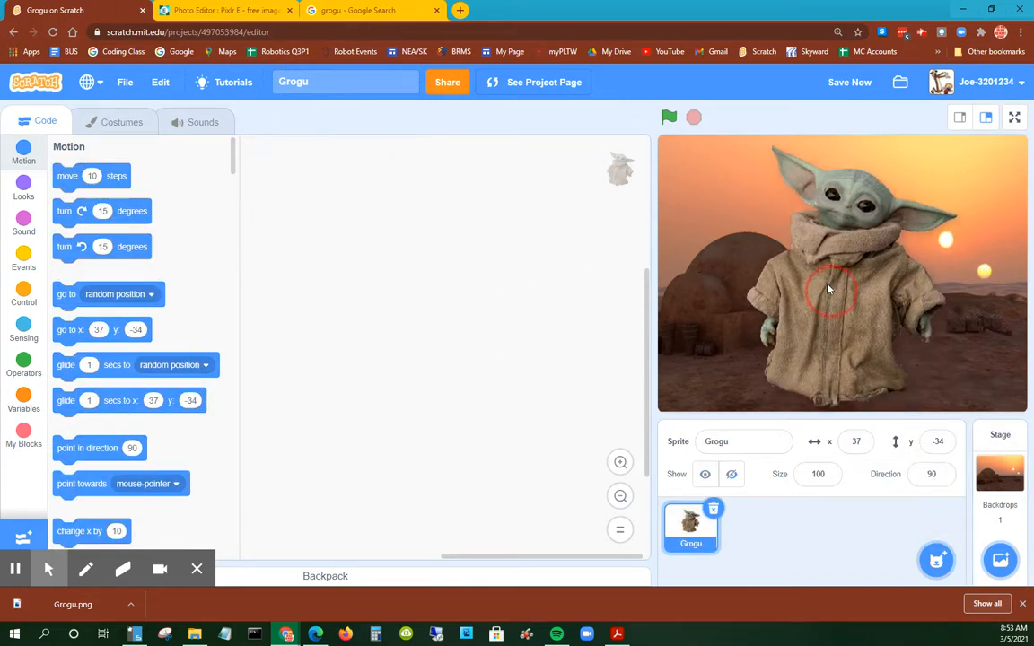
left_click(106, 125)
left_click(287, 537)
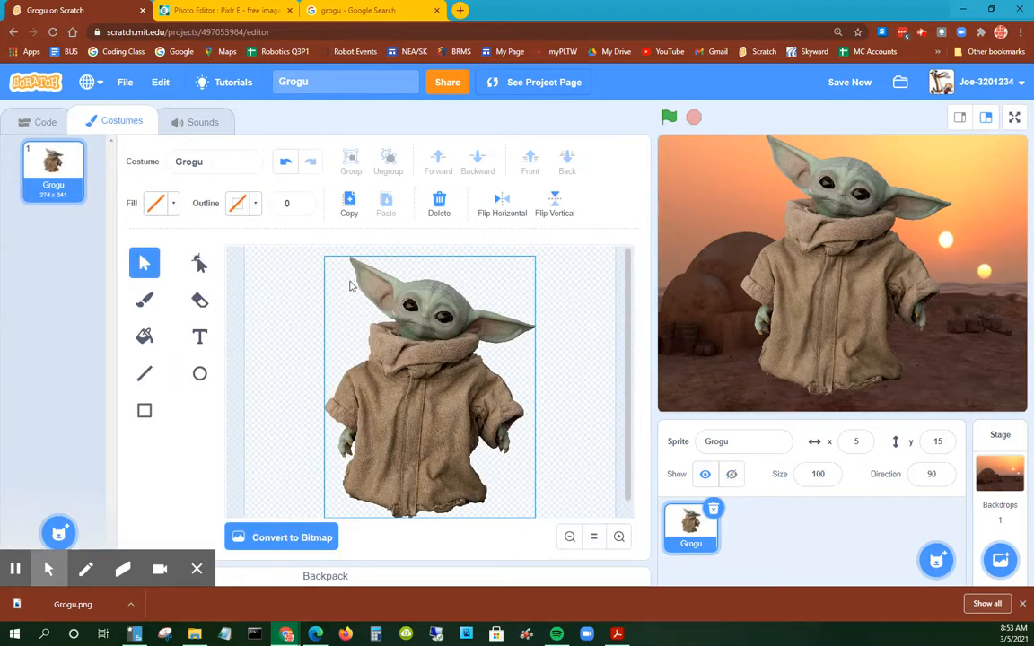
Step: Shrink the Grogu costume to about 124 x 156 and centre it on the costume canvas
left_click(384, 293)
left_click_drag(325, 259, 439, 400)
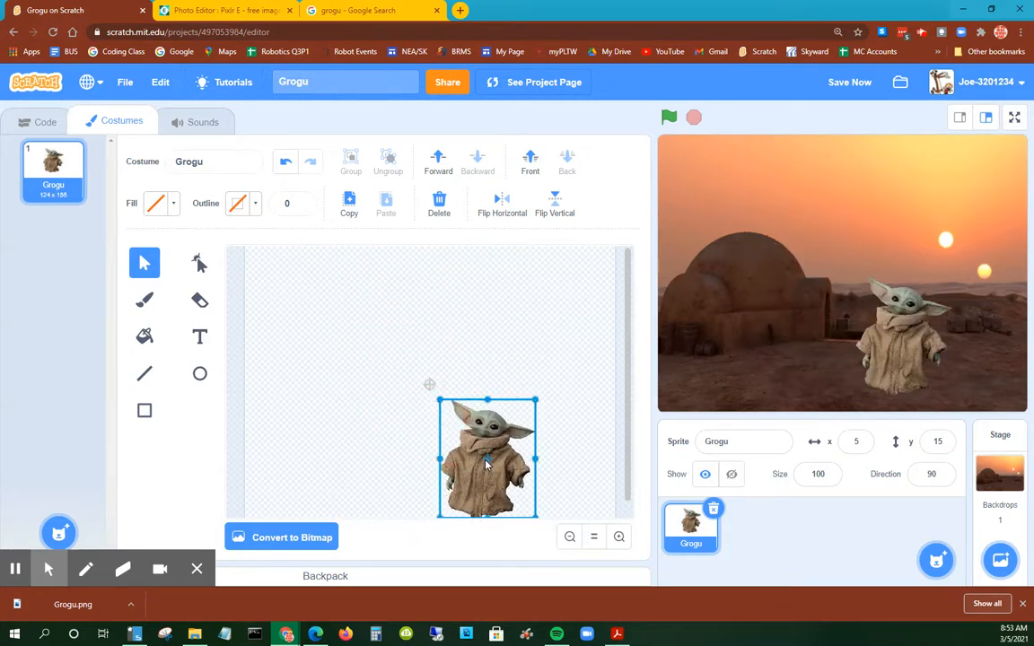
left_click_drag(491, 485, 431, 400)
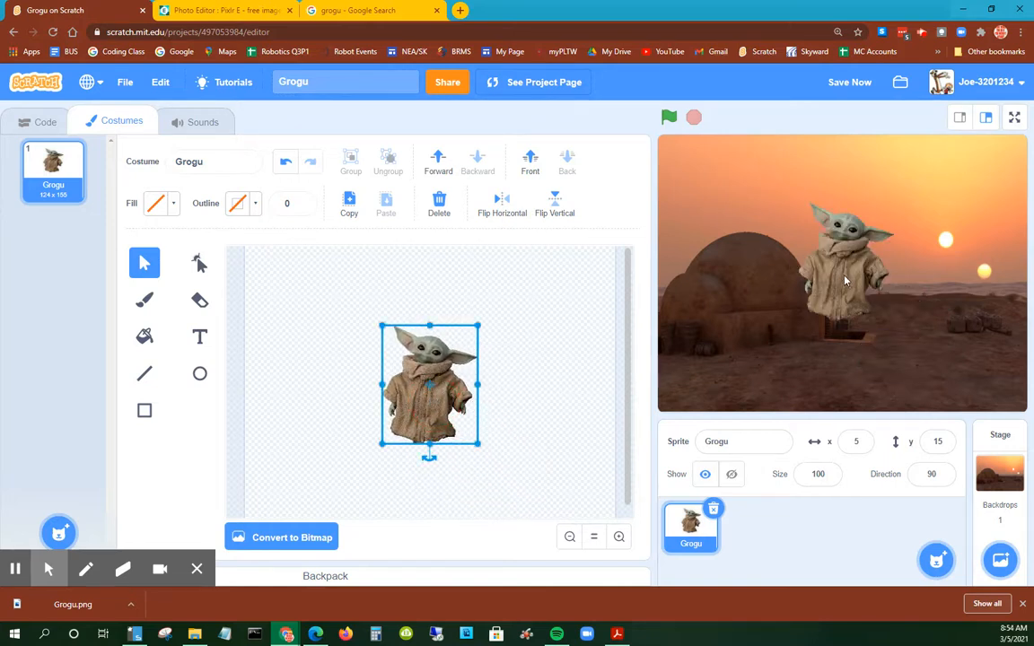
Step: Place the Grogu sprite on the sandy ground at about x 12, y -92, and delete the sprite from the project
left_click_drag(842, 277, 847, 359)
left_click(541, 403)
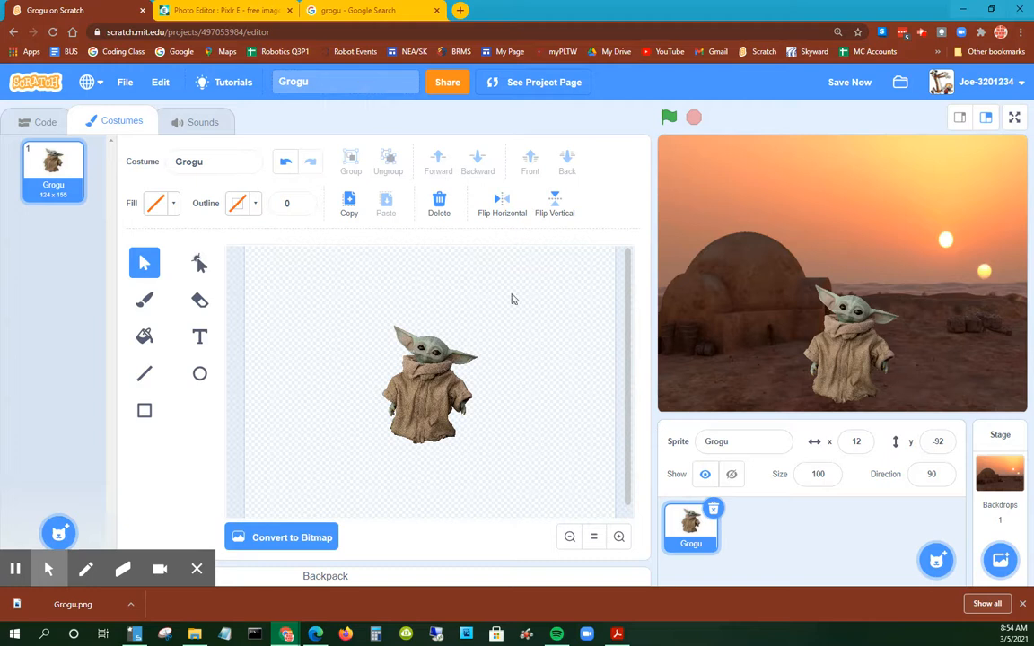
left_click(408, 386)
left_click(712, 509)
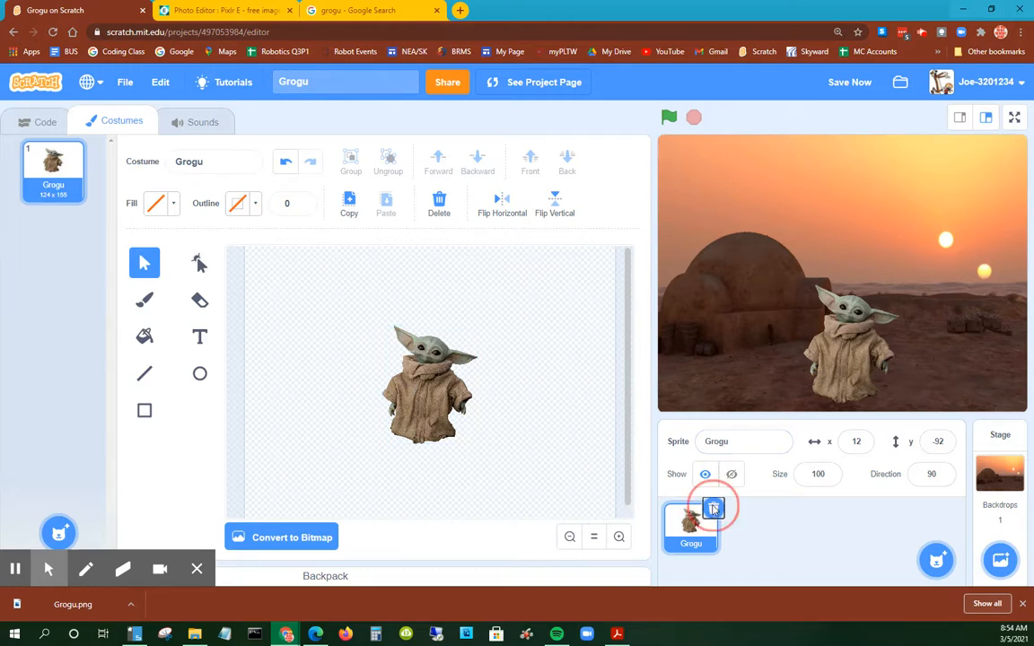
Step: Return to the Google image results and open the Men's Health picture of Grogu sitting on mossy ground
left_click(337, 11)
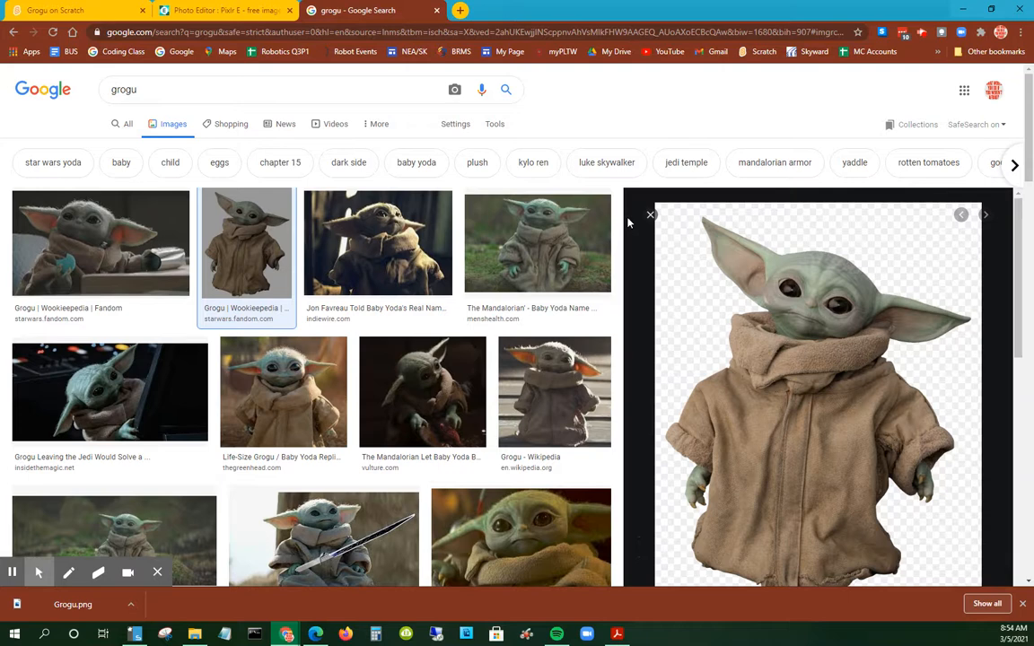
left_click(649, 217)
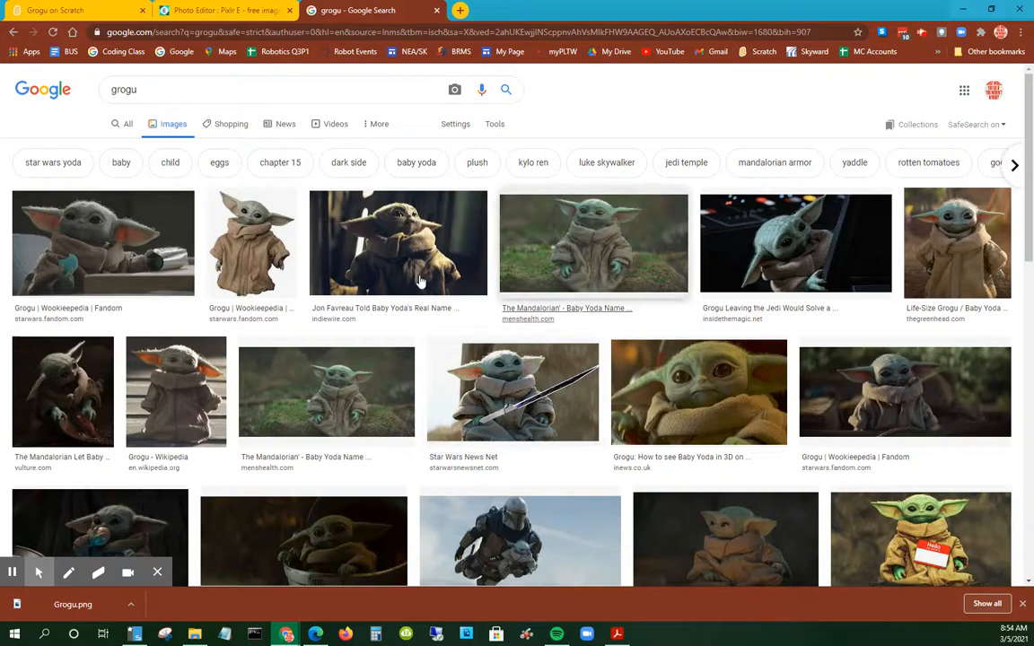
scroll(579, 422, "down", 3)
scroll(579, 421, "up", 3)
left_click(582, 248)
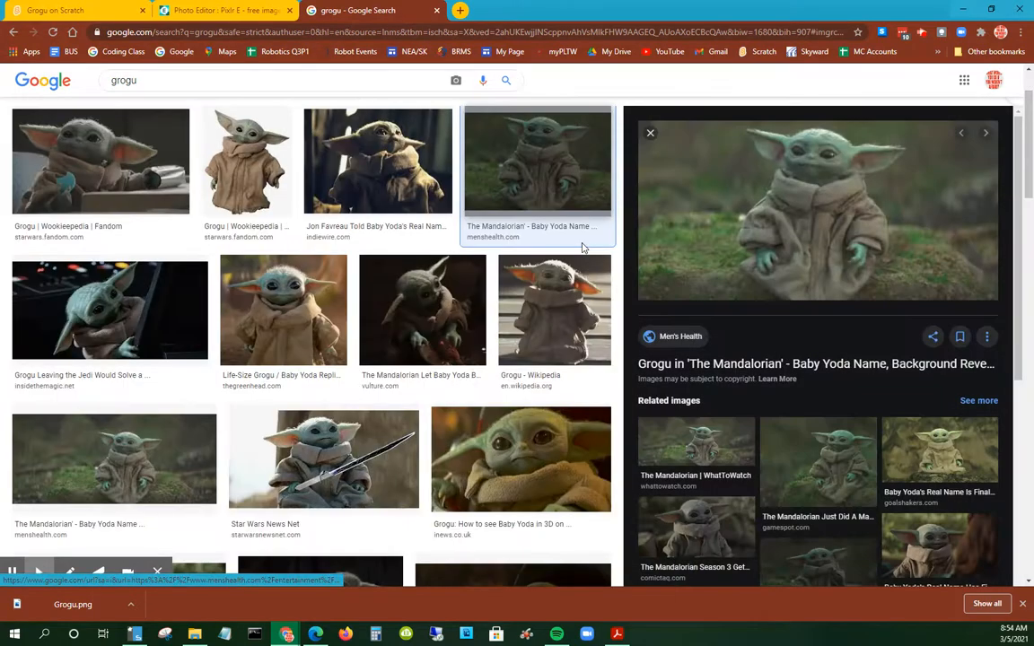
Step: Save the Men's Health Grogu picture as a PNG image named grogu2 in the Photo Editing folder
right_click(810, 178)
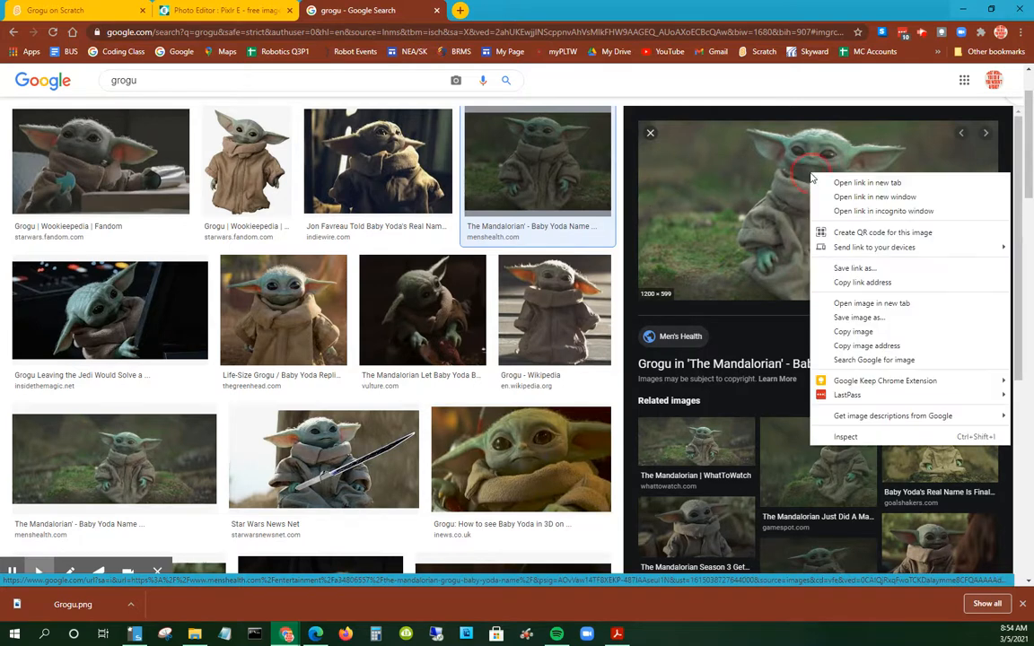
left_click(859, 317)
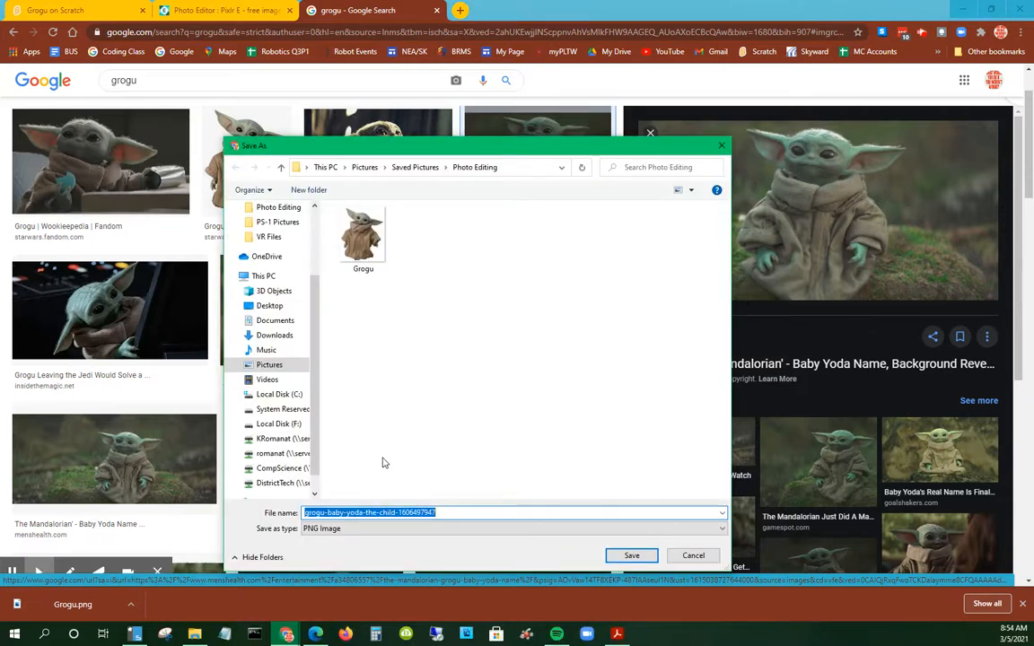
left_click_drag(451, 516, 395, 513)
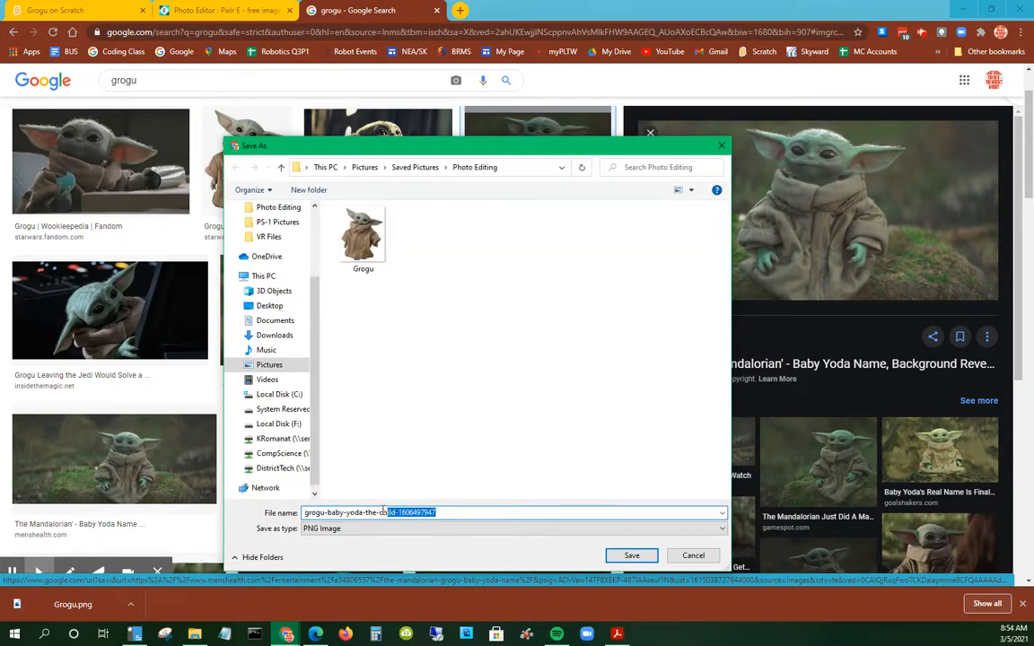
left_click_drag(332, 512, 325, 512)
key("BackSpace")
type("2")
left_click(632, 555)
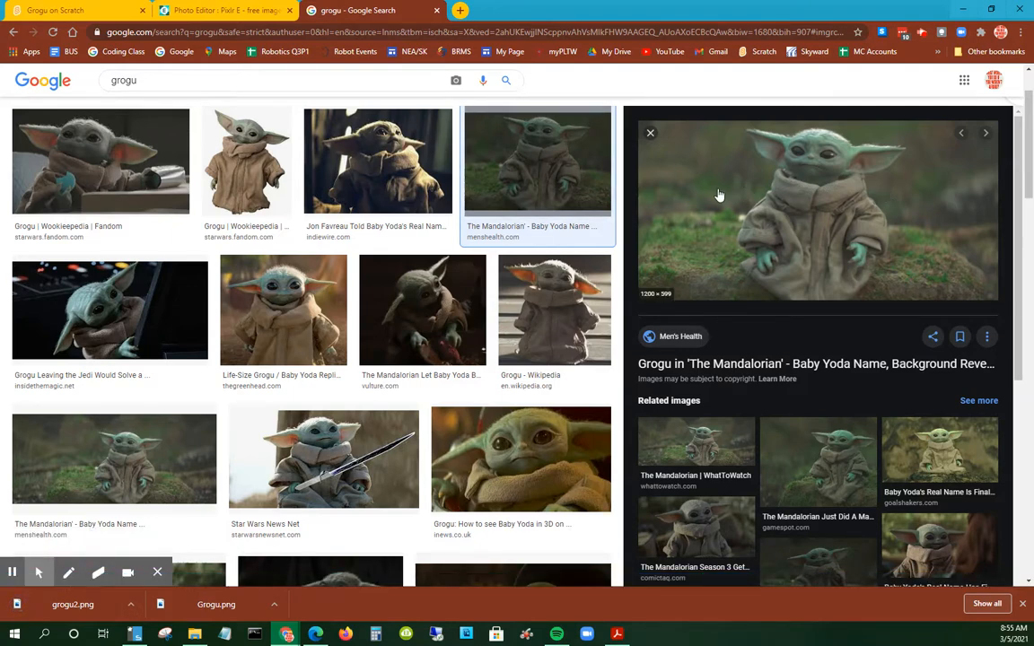
Step: Switch to Pixlr E and open the grogu2 image from the Photo Editing folder
left_click(199, 10)
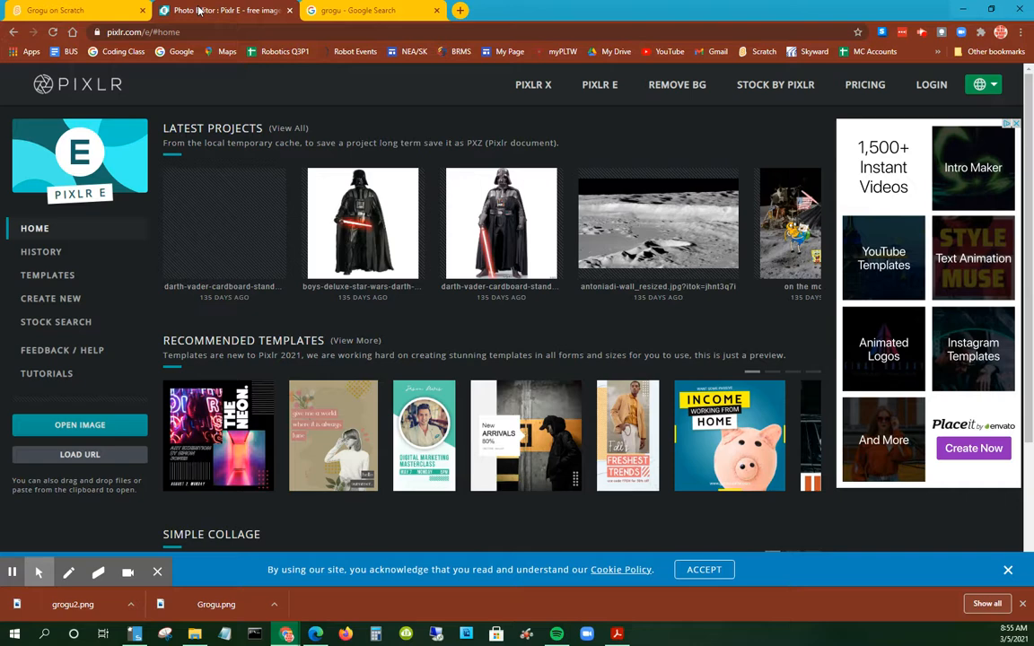
left_click(101, 427)
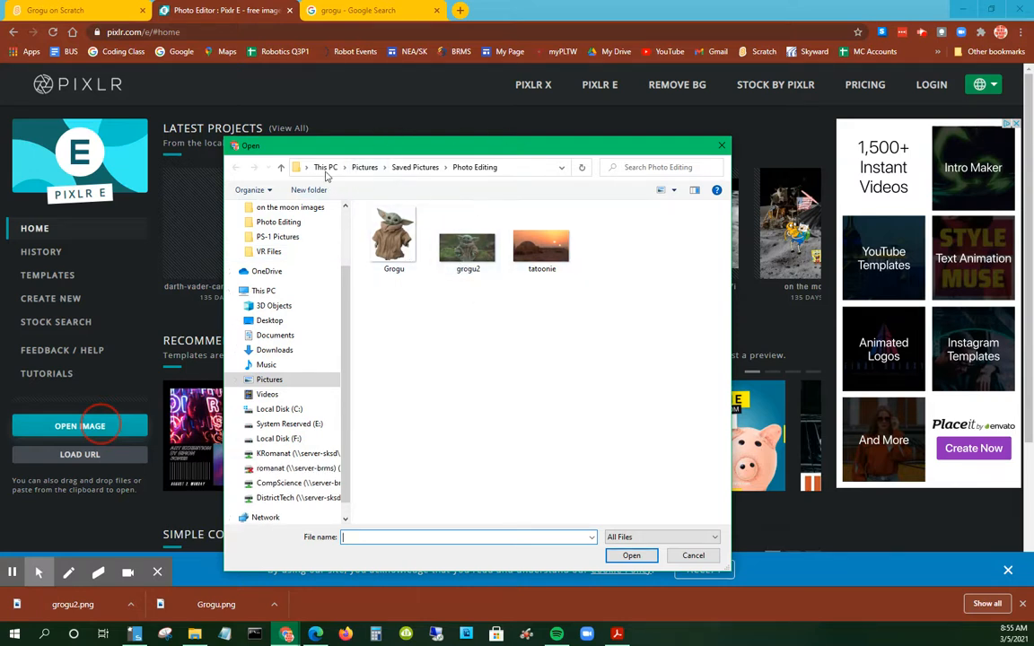
double_click(467, 247)
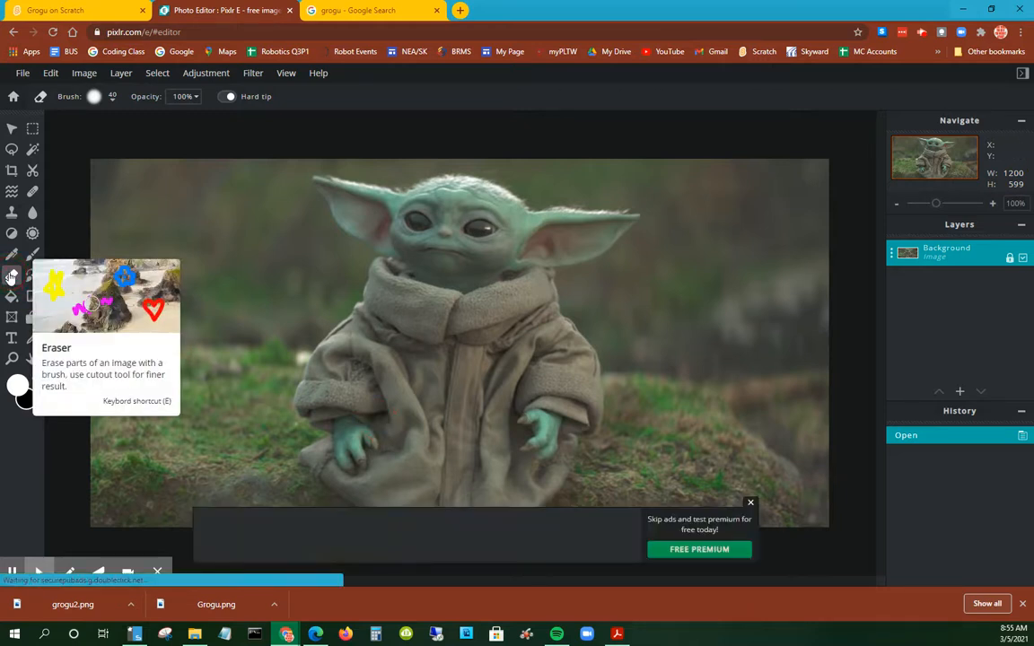
Step: Erase a continuous outline around Grogu's ears, robe and base with a 40 px hard-tip eraser
left_click(228, 97)
left_click(227, 96)
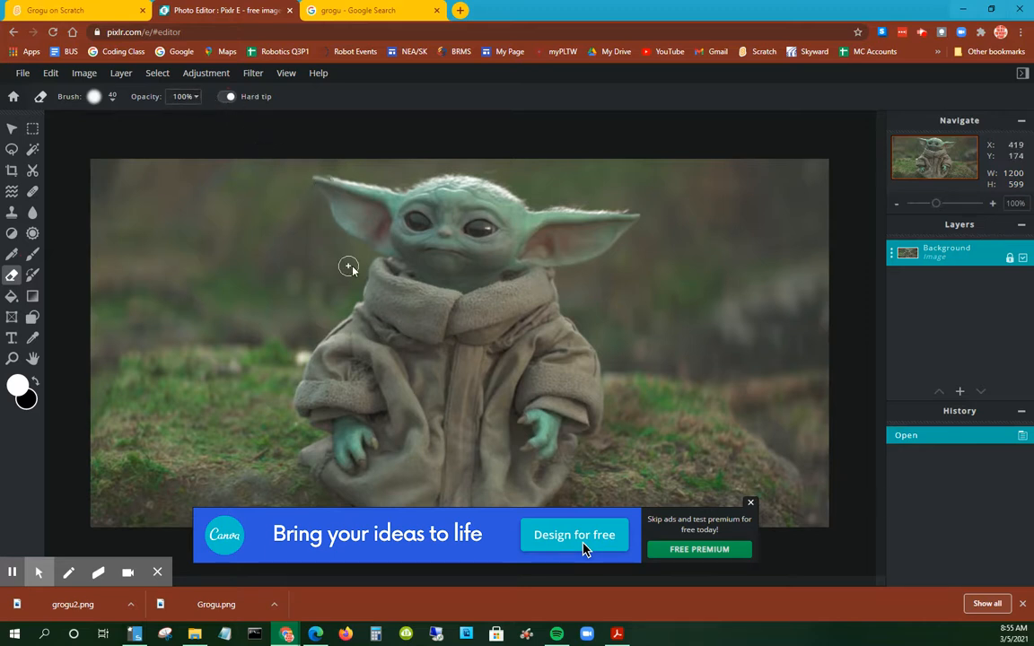
mouse_move(361, 258)
left_mouse_down()
mouse_move(310, 215)
mouse_move(289, 168)
mouse_move(296, 161)
mouse_move(474, 162)
mouse_move(638, 198)
mouse_move(656, 220)
mouse_move(646, 238)
mouse_move(597, 279)
mouse_move(567, 287)
mouse_move(617, 375)
mouse_move(622, 409)
mouse_move(614, 456)
mouse_move(574, 487)
mouse_move(572, 518)
left_mouse_up()
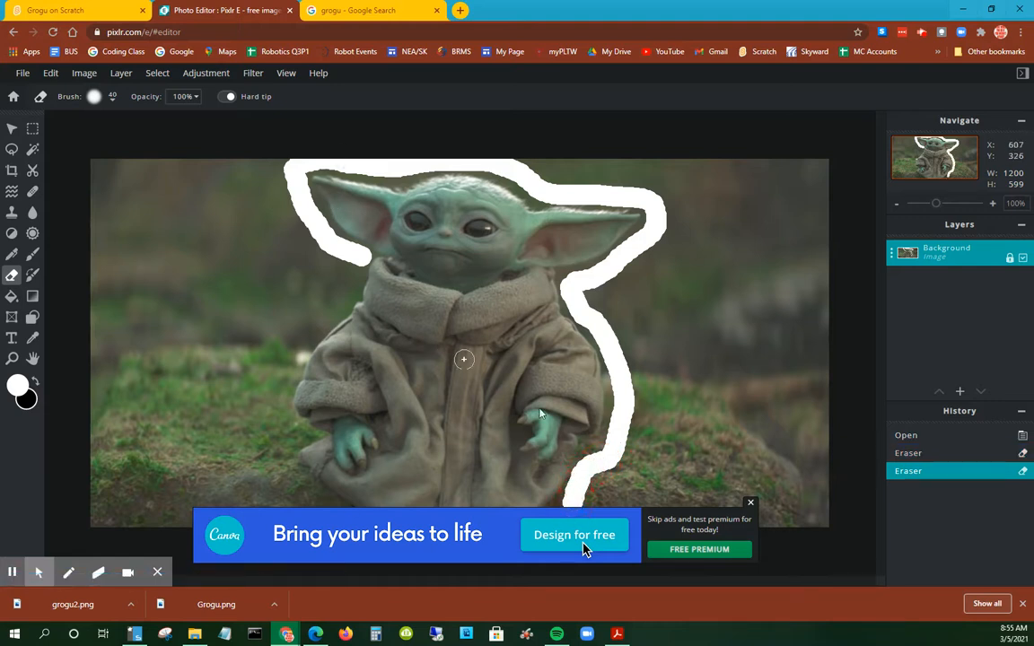
left_click(750, 503)
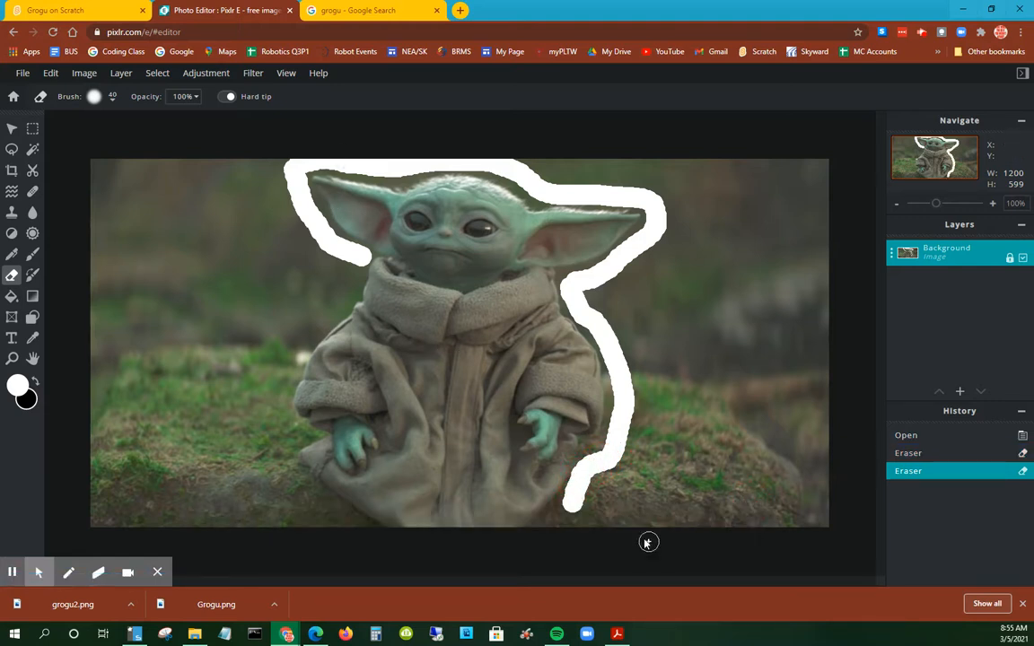
mouse_move(359, 263)
left_mouse_down()
mouse_move(277, 380)
mouse_move(279, 475)
mouse_move(334, 523)
mouse_move(366, 529)
mouse_move(547, 531)
mouse_move(590, 496)
left_mouse_up()
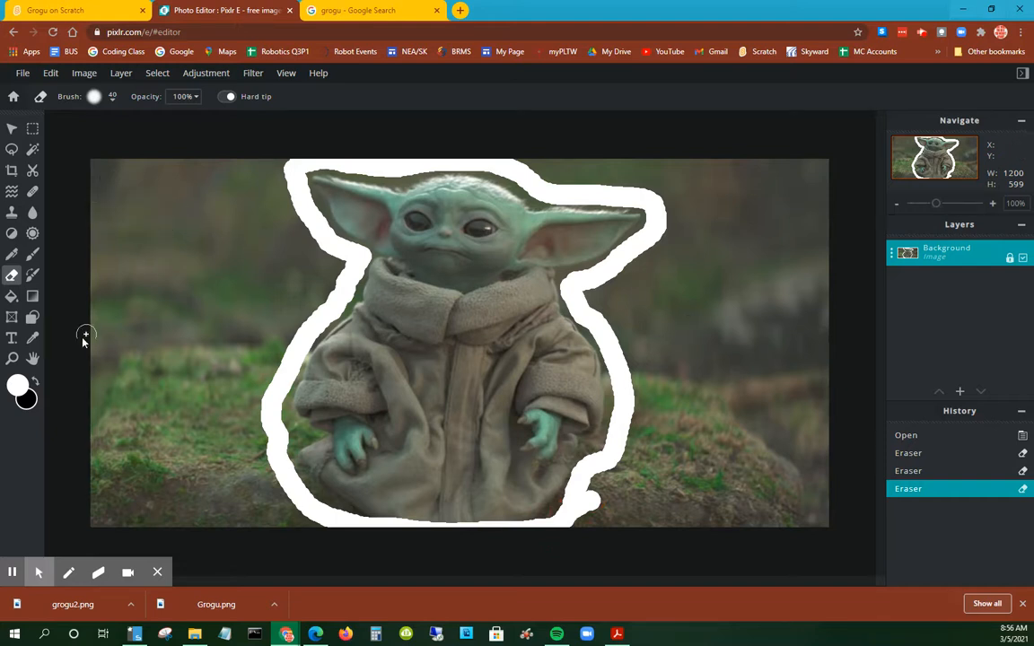
Step: Select the blurred background and moss left of Grogu's outline with the Wand at tolerance 32 and clear them
left_click(33, 152)
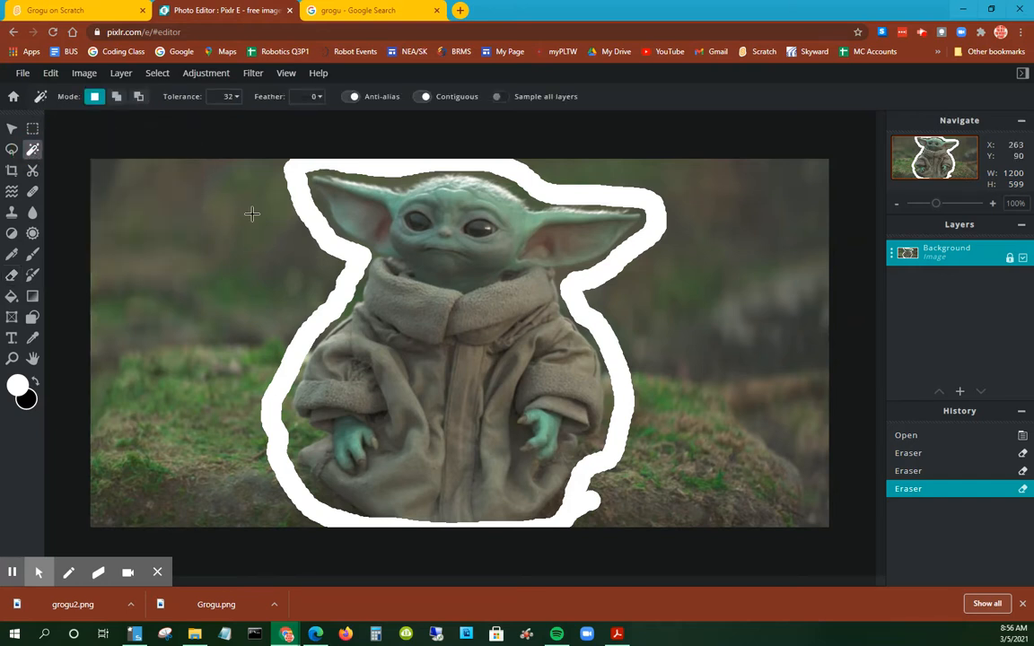
left_click(208, 246)
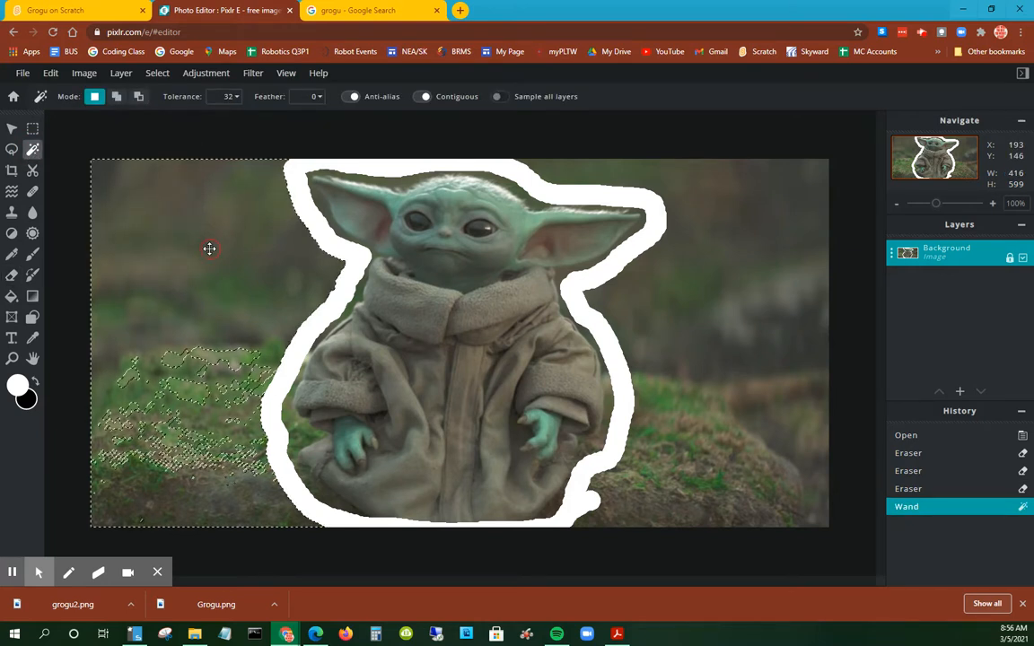
key("Delete")
left_click(185, 388)
key("Delete")
left_click(189, 381)
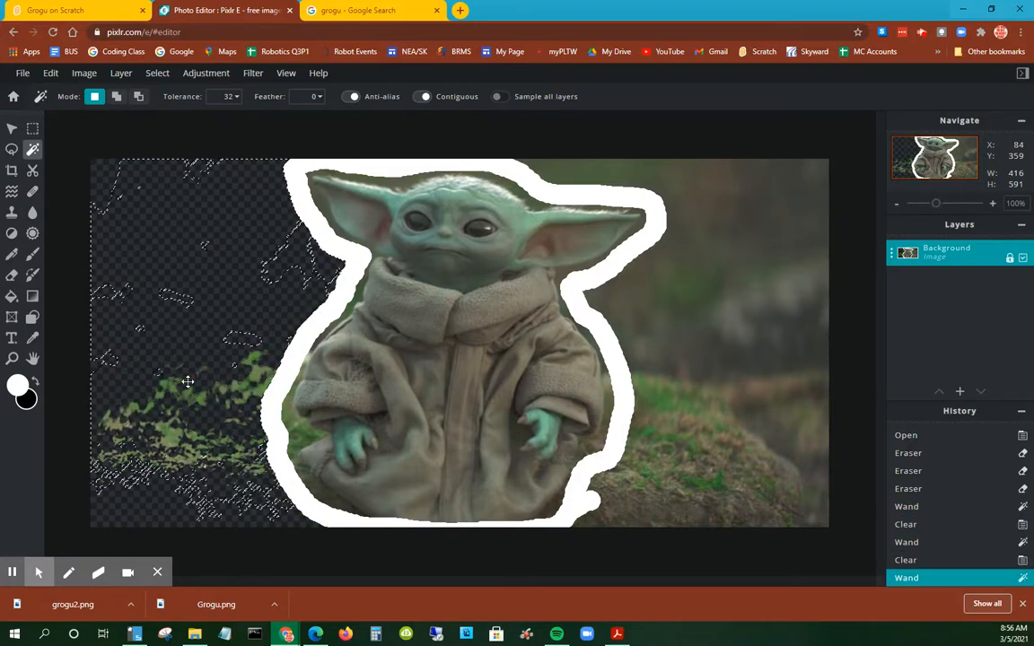
key("Delete")
key("Delete")
key("Delete")
left_click(179, 418)
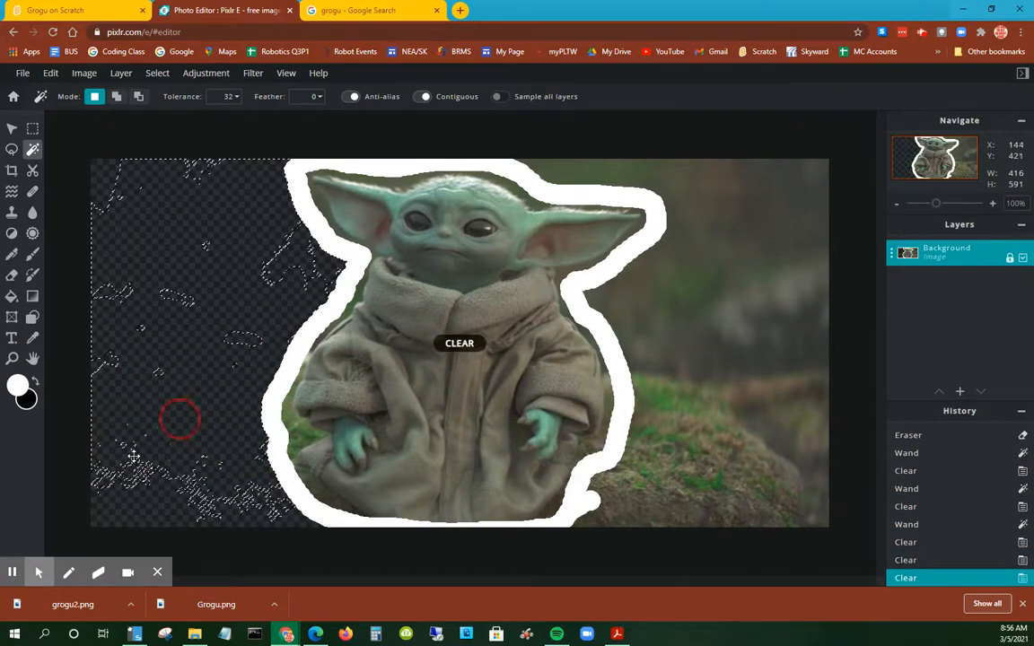
Step: Shift and renew the selection over the area left of Grogu and clear the leftover patches
left_click_drag(138, 475, 143, 477)
key("Delete")
left_click(168, 466)
key("Delete")
left_click(173, 256)
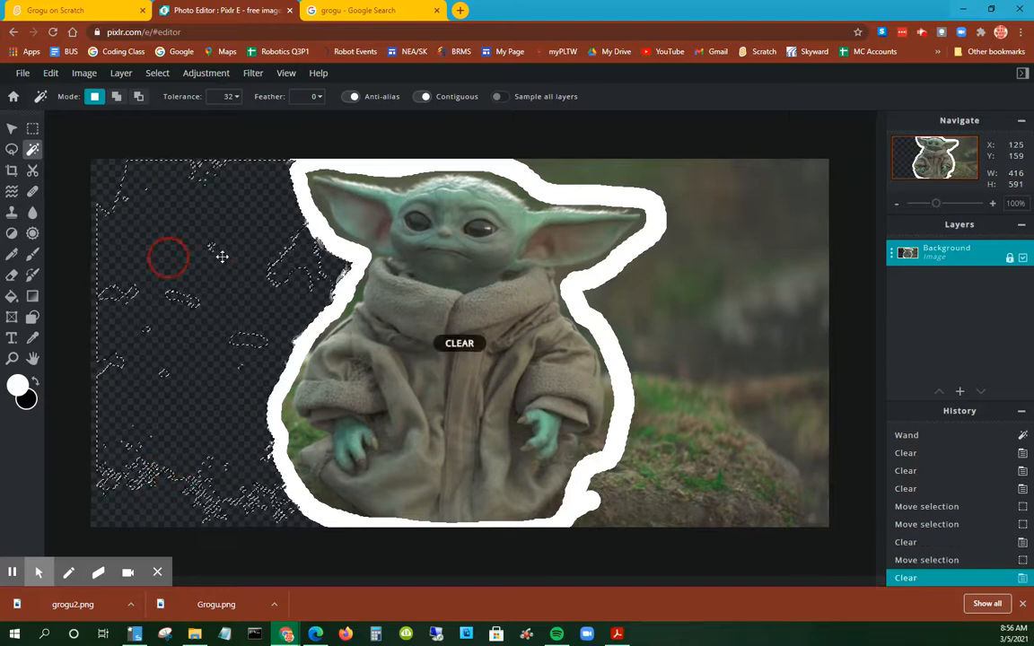
left_click(279, 288)
key("Delete")
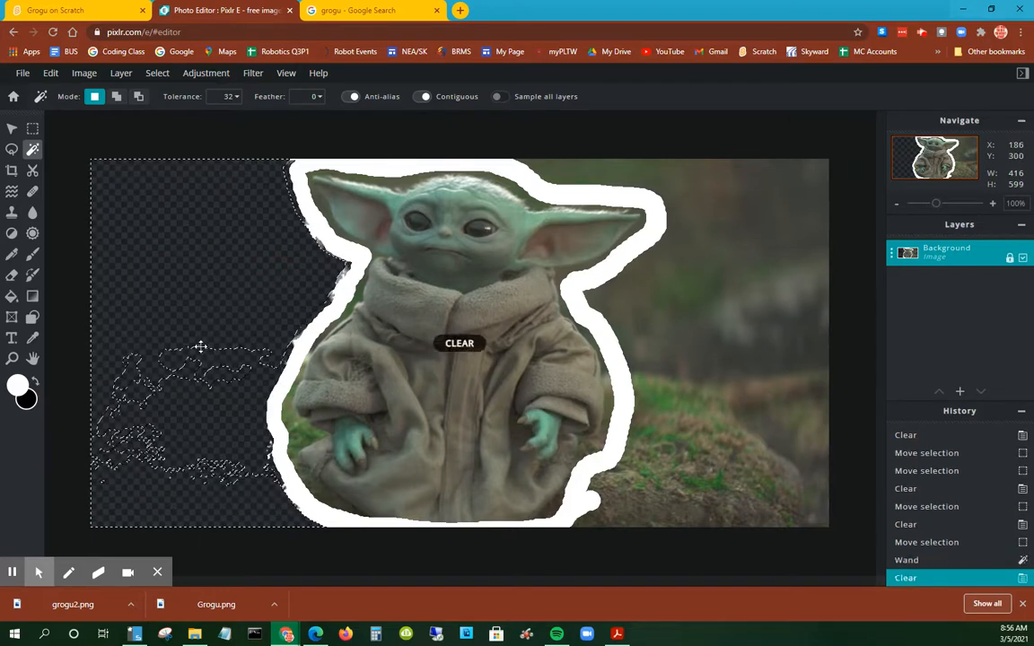
left_click(223, 374)
key("Delete")
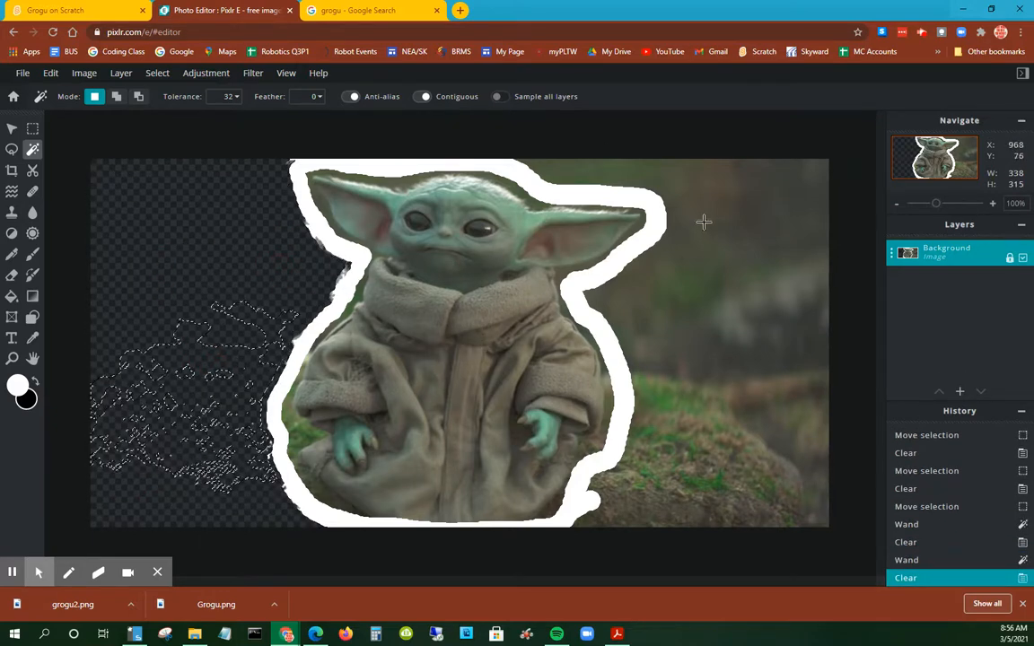
Step: Select the blurred background and mossy rock right of Grogu's outline with the Wand and clear them
left_click(733, 231)
key("Delete")
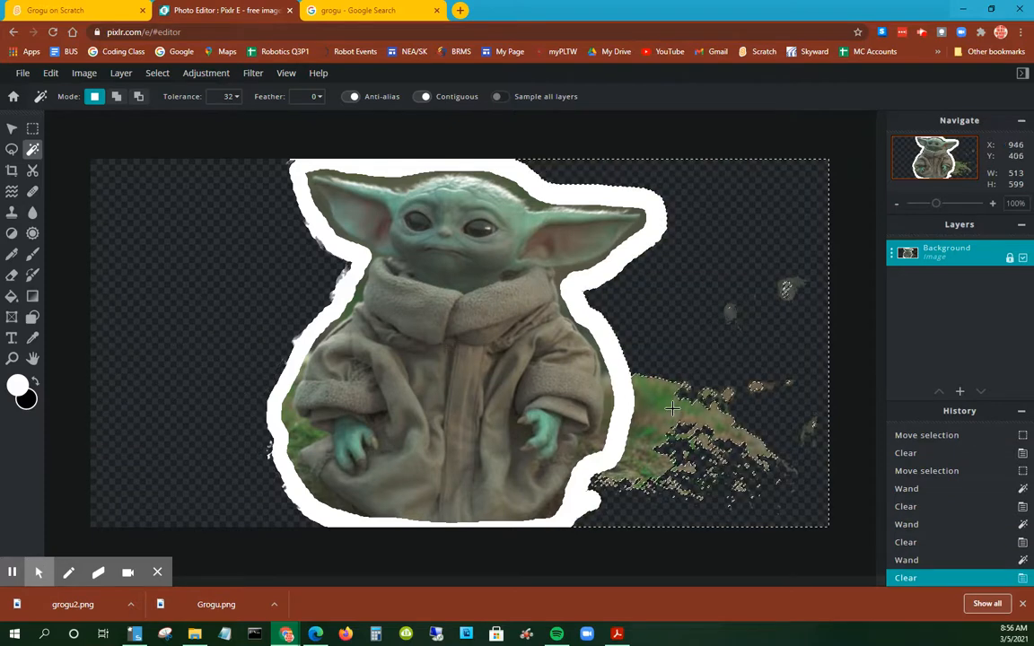
left_click(651, 386)
key("Delete")
left_click(724, 442)
key("Delete")
Step: Clear the remaining moss specks right of Grogu and remove the selection
left_click(686, 424)
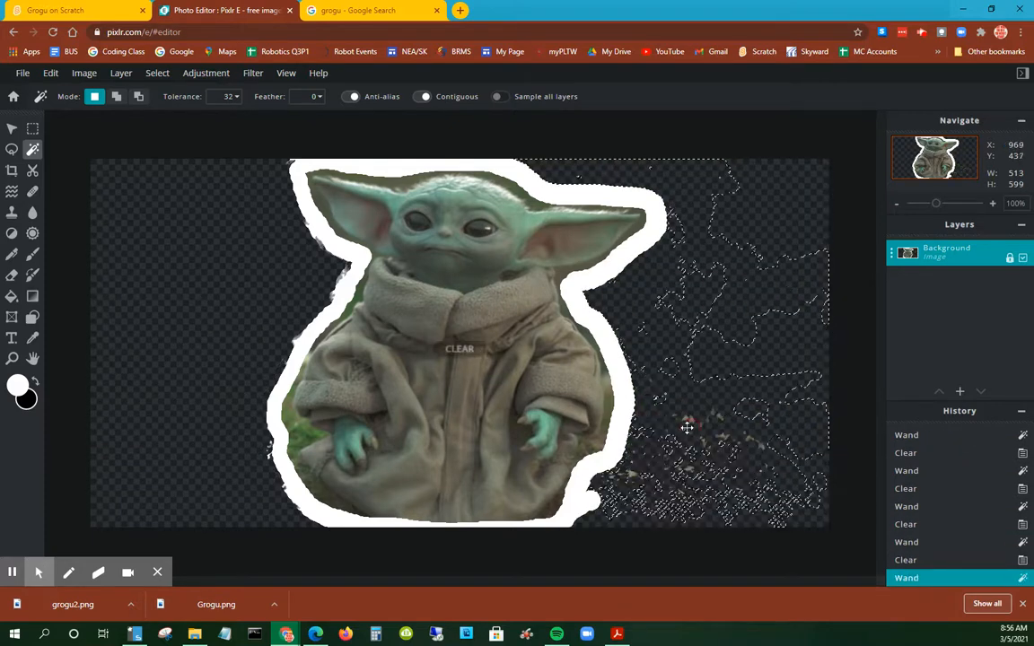
key("Delete")
left_click(742, 440)
key("Delete")
left_click(703, 470)
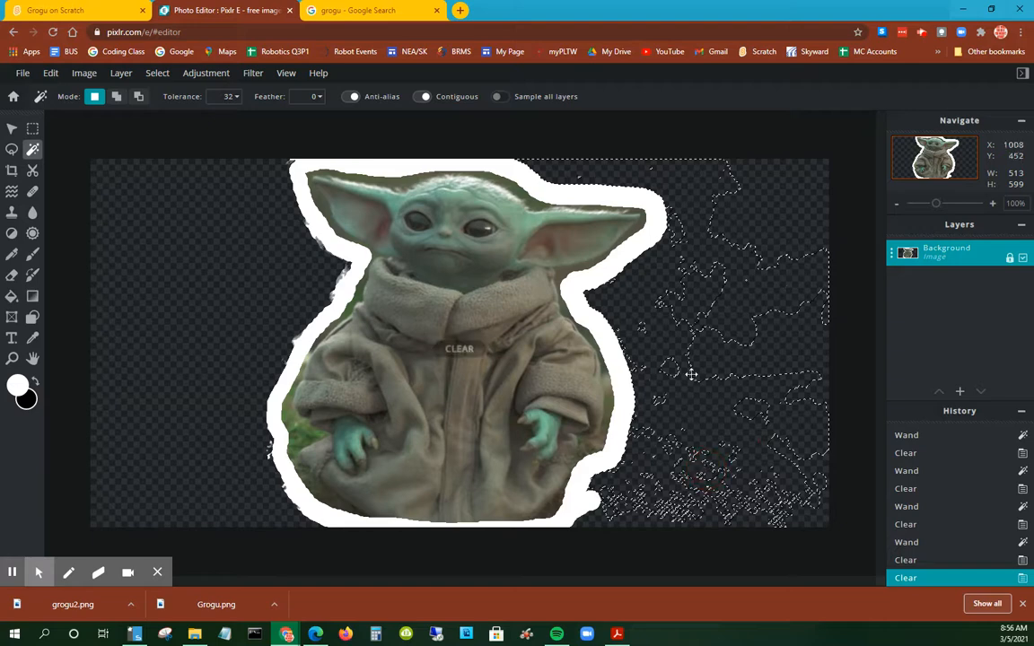
left_click(826, 304)
key("Delete")
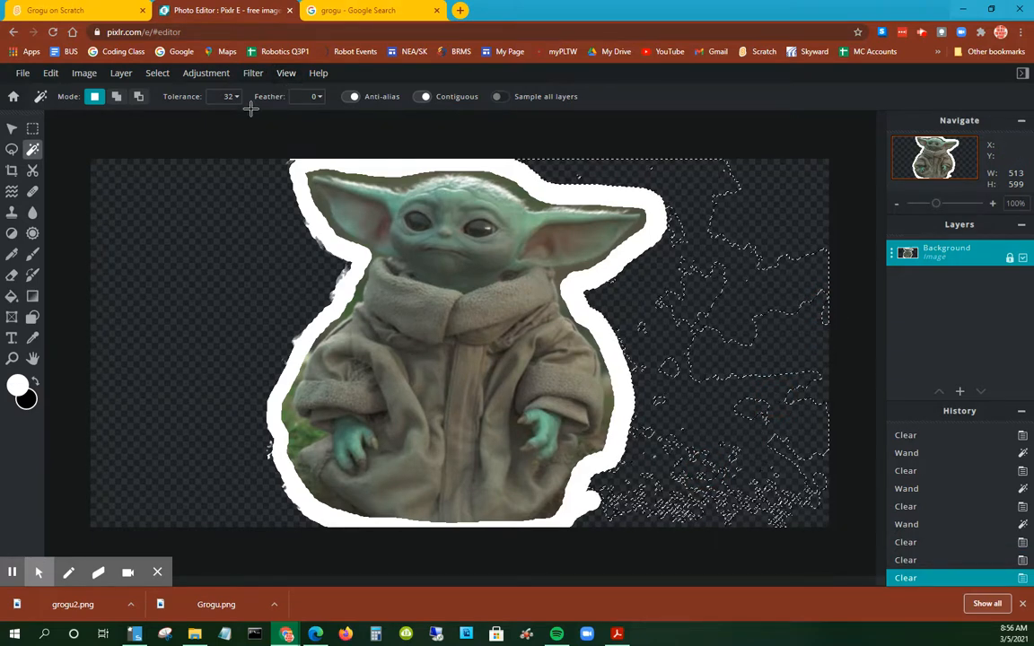
left_click(157, 72)
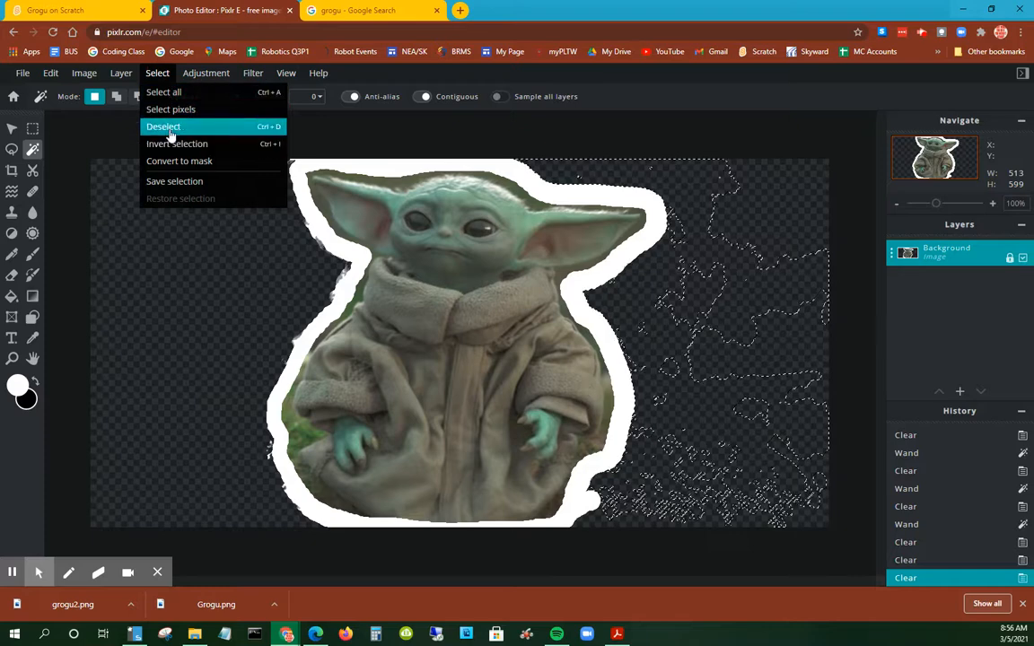
left_click(167, 126)
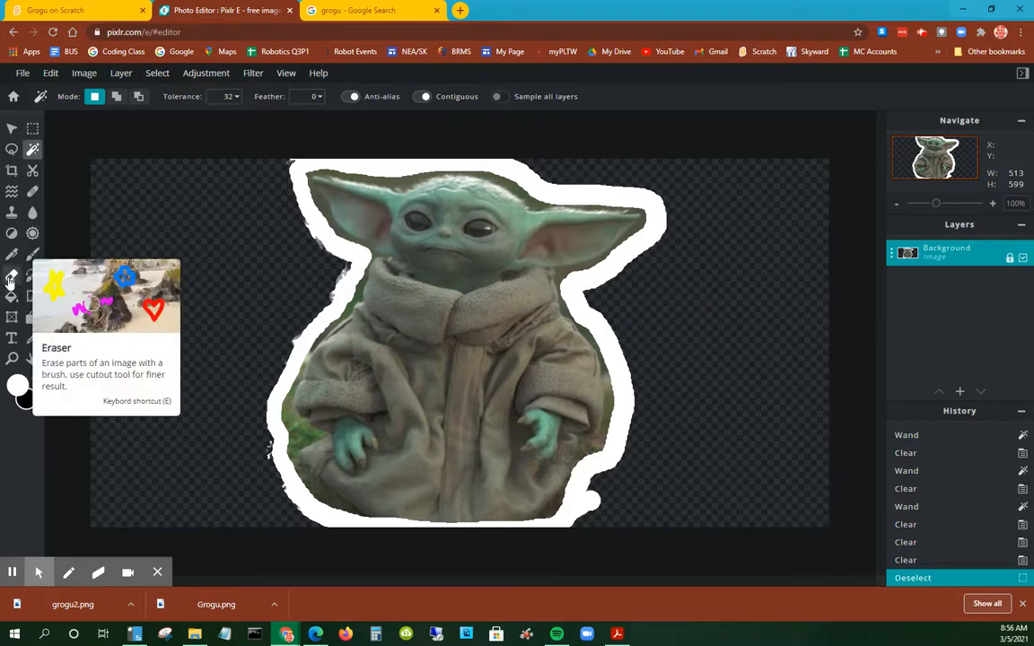
Step: Try erasing the area left of Grogu with the eraser brush enlarged to 590 px, and undo the stroke
left_click(11, 277)
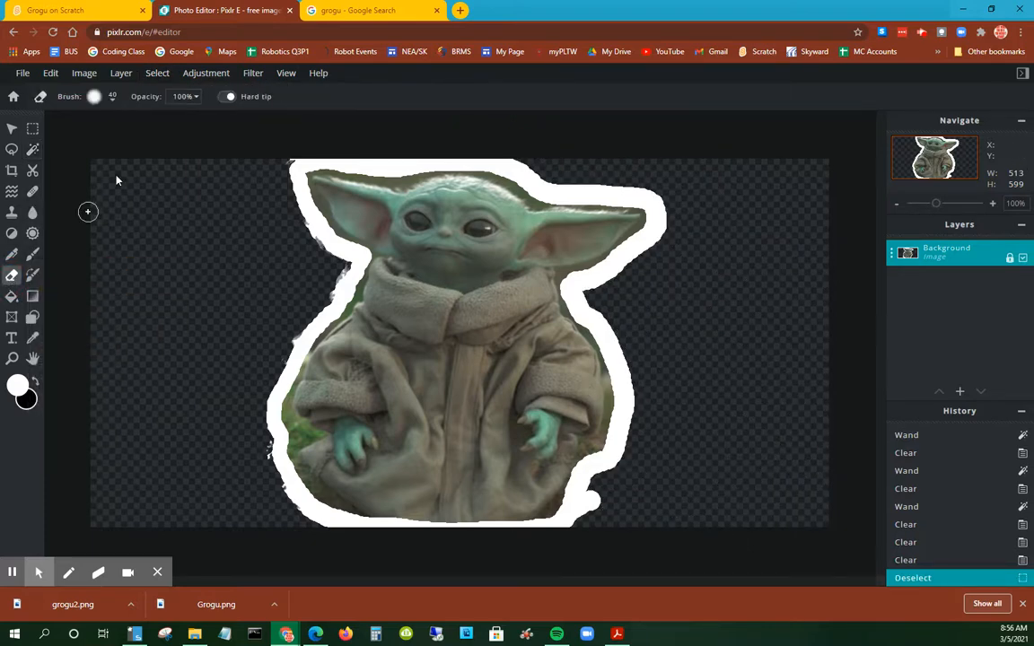
left_click(112, 99)
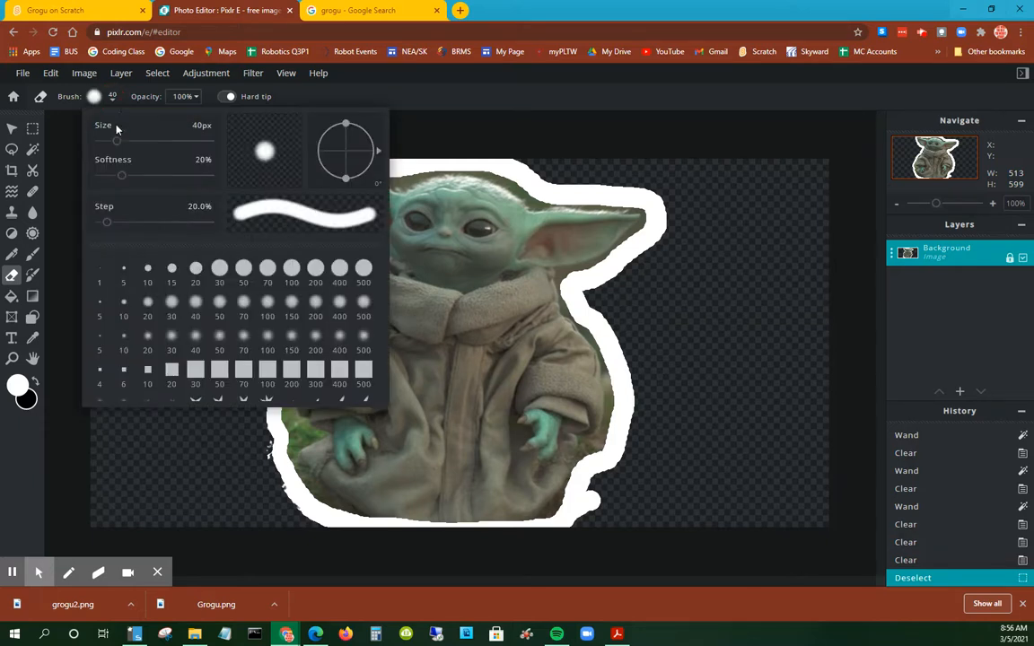
left_click_drag(116, 141, 161, 141)
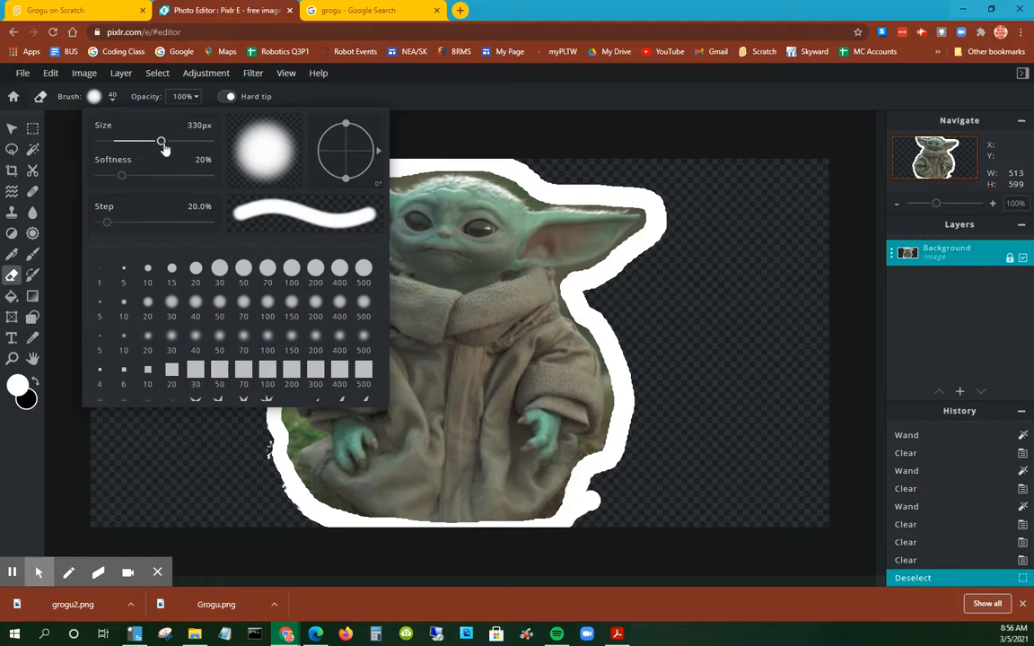
left_click_drag(171, 145, 182, 142)
mouse_move(193, 244)
left_mouse_down()
mouse_move(171, 230)
mouse_move(164, 254)
mouse_move(157, 216)
left_mouse_up()
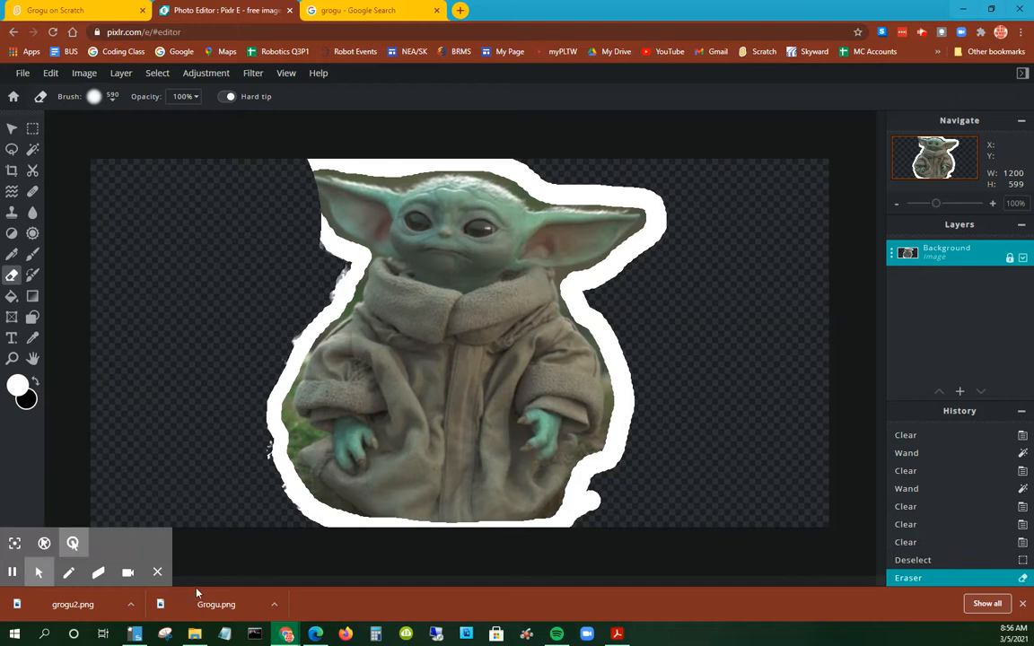
left_click(50, 72)
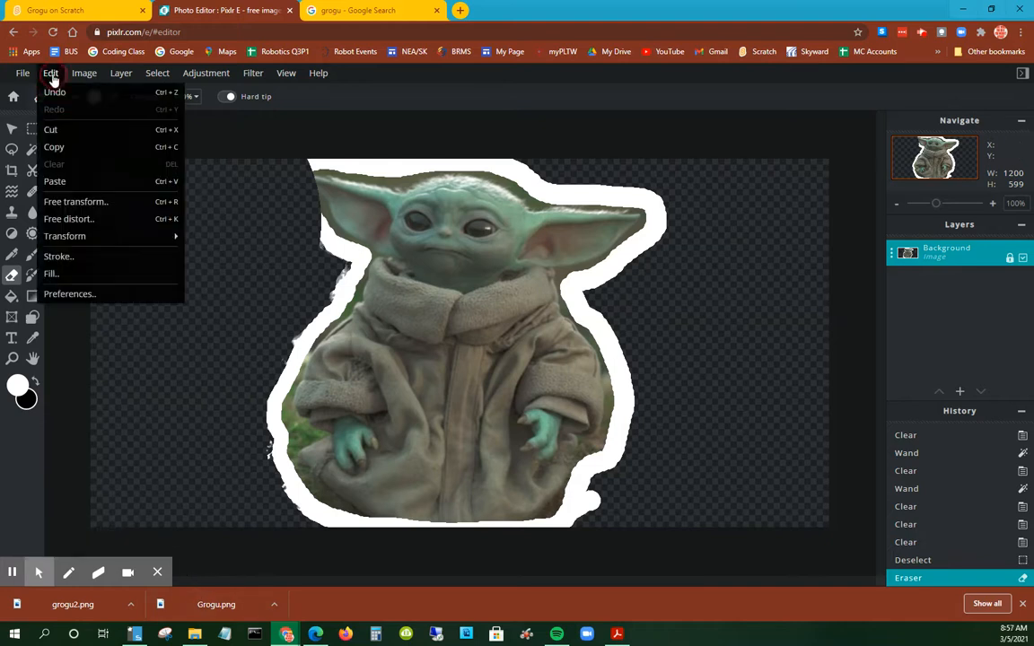
left_click(55, 93)
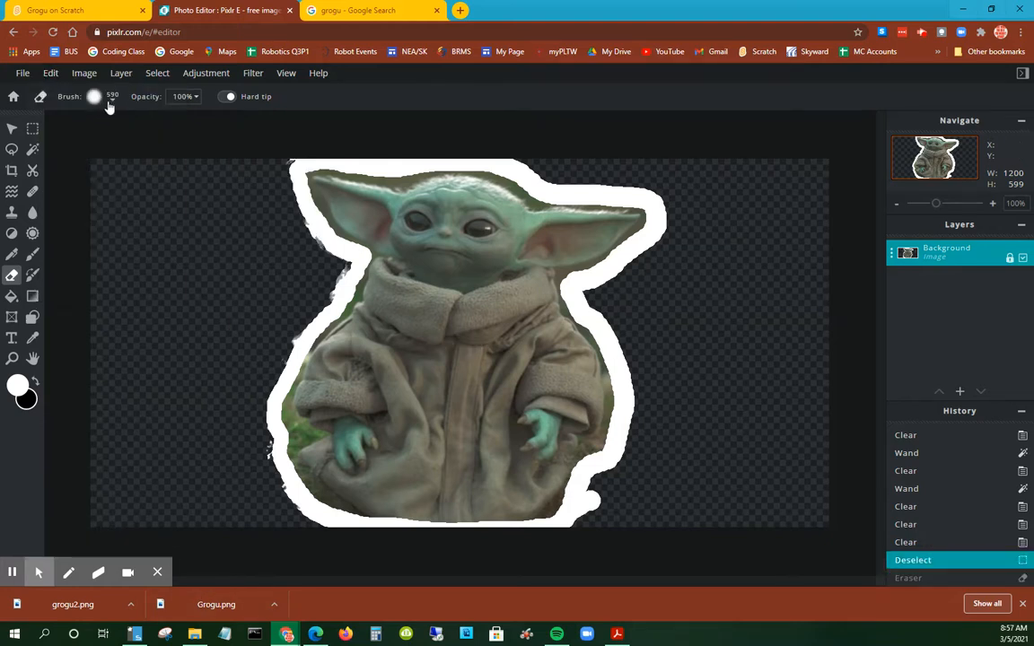
Step: Set the eraser brush size to 140 px and wipe the cleared areas on both sides of Grogu
left_click(111, 97)
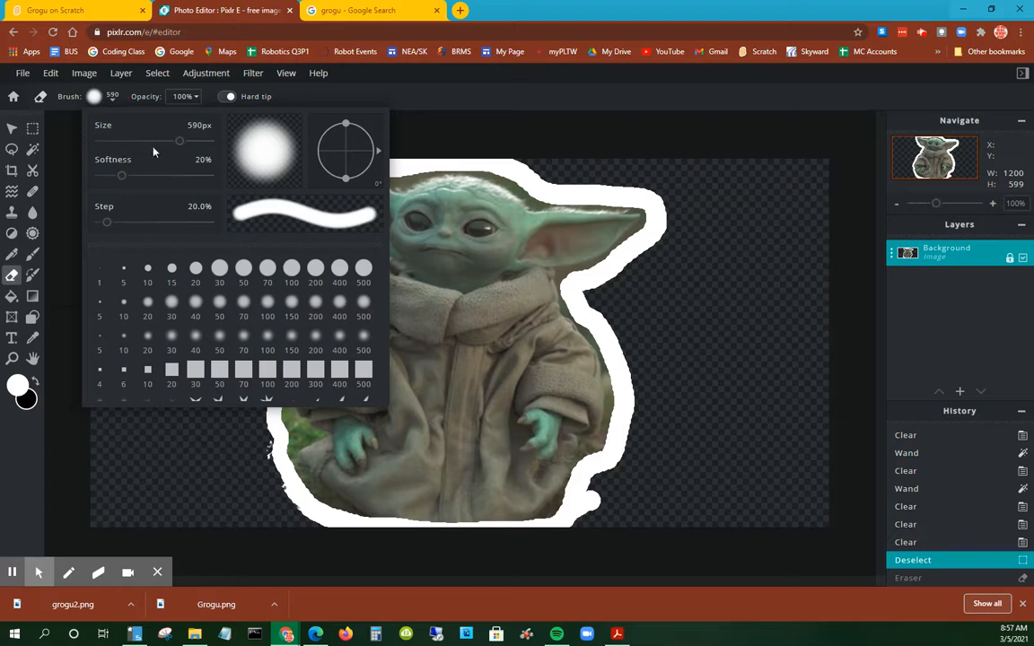
left_click(120, 473)
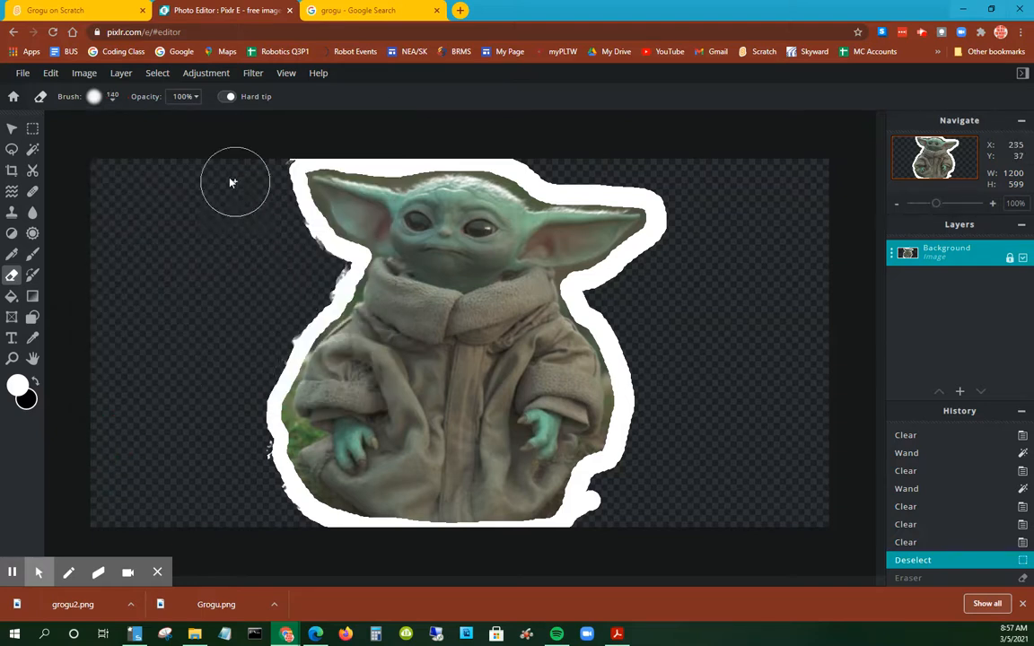
mouse_move(261, 166)
left_mouse_down()
mouse_move(143, 185)
mouse_move(129, 256)
mouse_move(294, 261)
mouse_move(129, 304)
mouse_move(233, 386)
mouse_move(258, 362)
mouse_move(235, 421)
mouse_move(110, 484)
left_mouse_up()
mouse_move(715, 186)
left_mouse_down()
mouse_move(703, 166)
mouse_move(743, 444)
mouse_move(720, 528)
mouse_move(708, 503)
left_mouse_up()
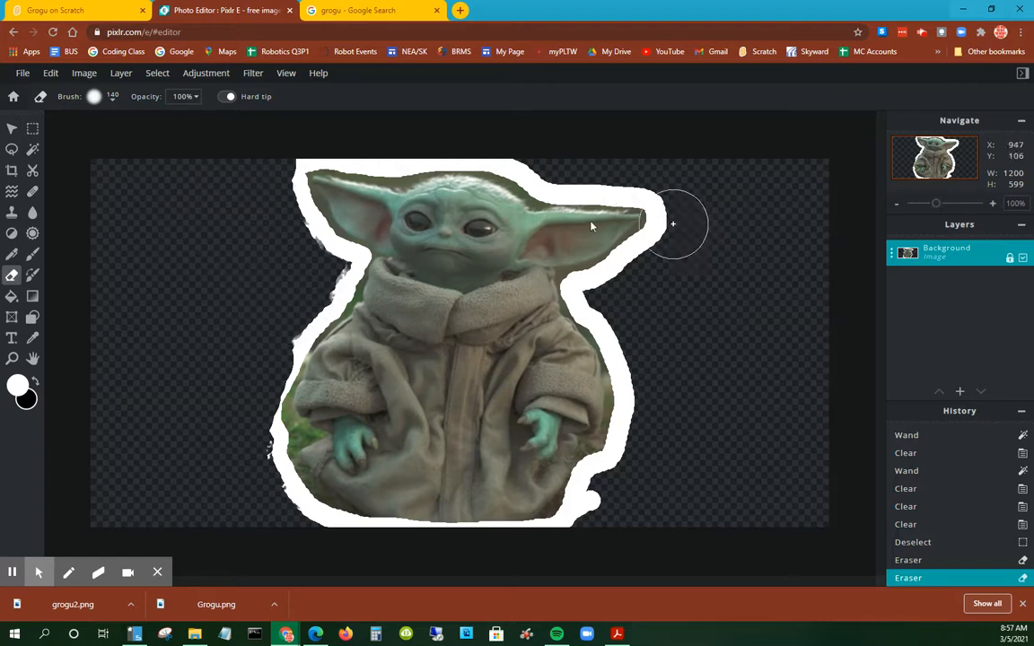
Step: Select the white outline around Grogu with the Wand and clear it
left_click(33, 150)
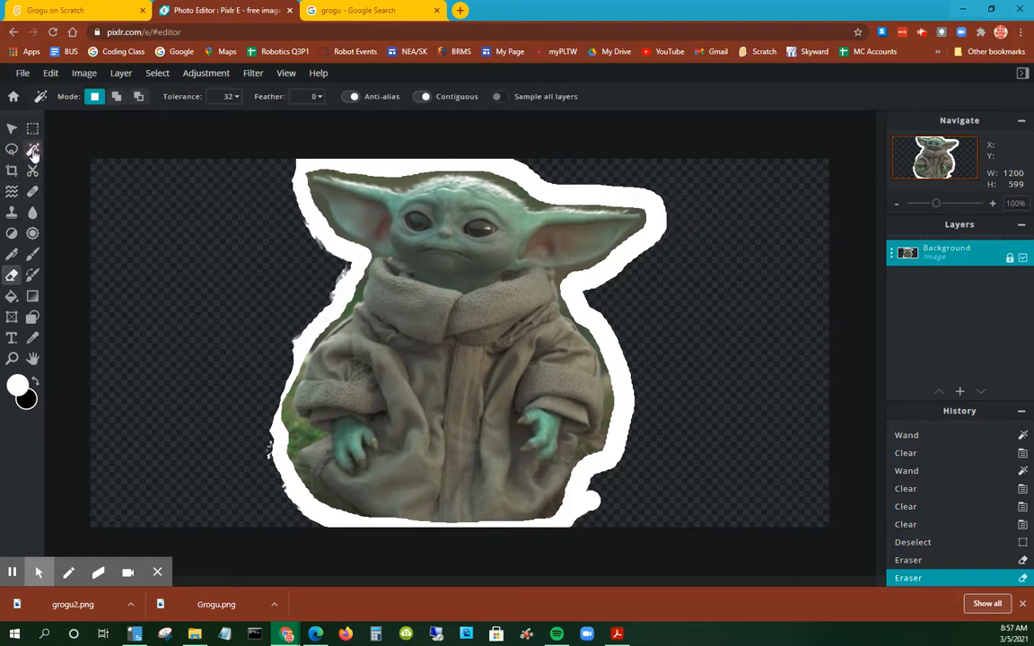
left_click(296, 188)
key("Delete")
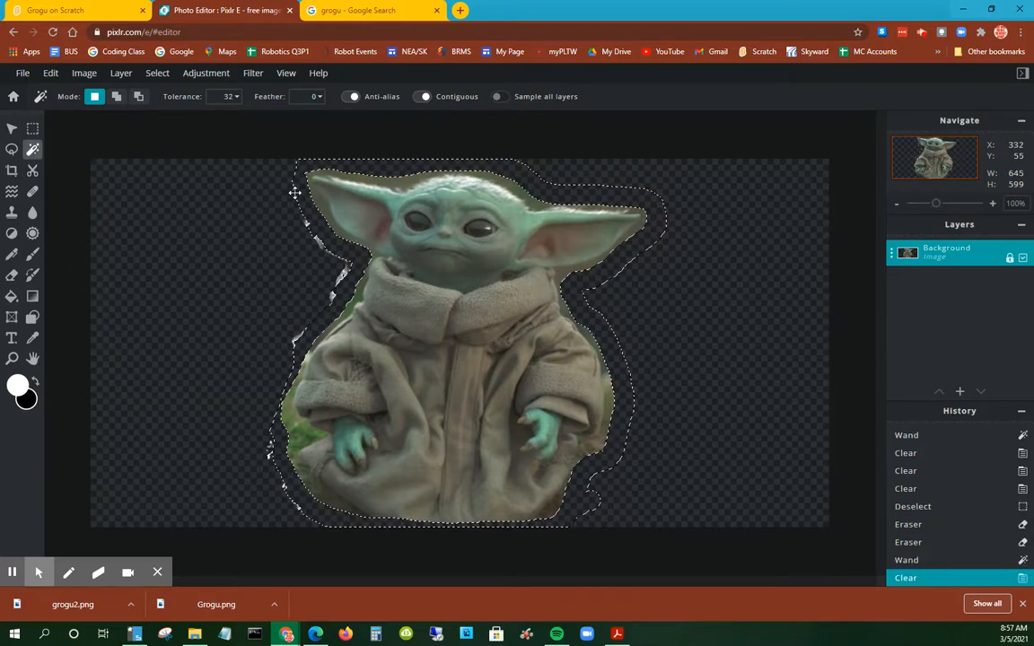
Step: Clear leftover specks beside Grogu's ear and collar on the image's left using the Wand, and remove the selection
left_click(341, 277)
key("Delete")
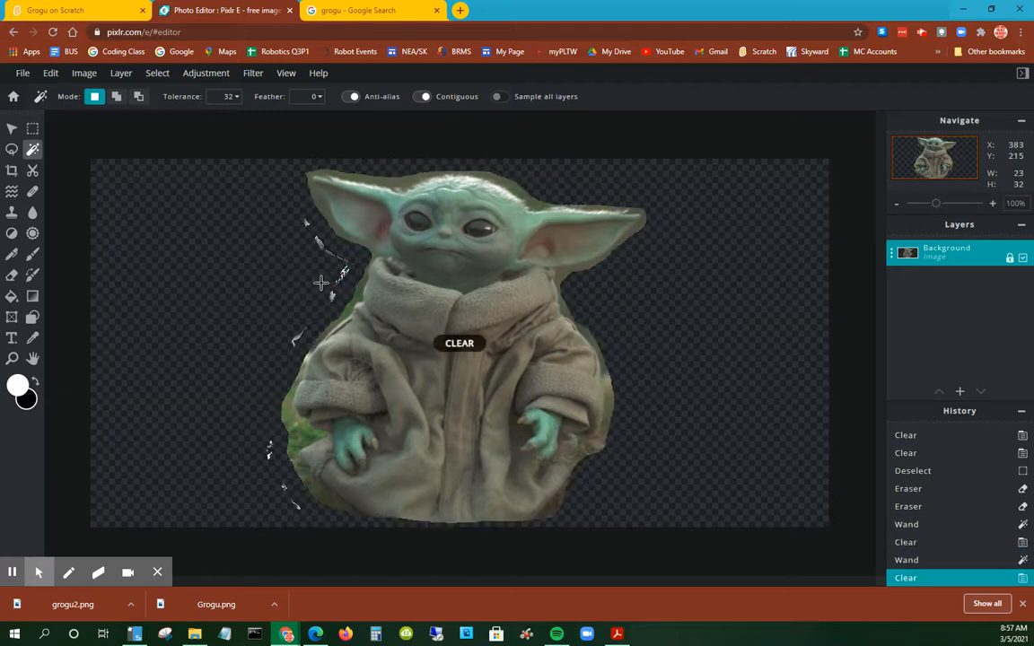
left_click(318, 244)
key("Delete")
left_click(693, 322)
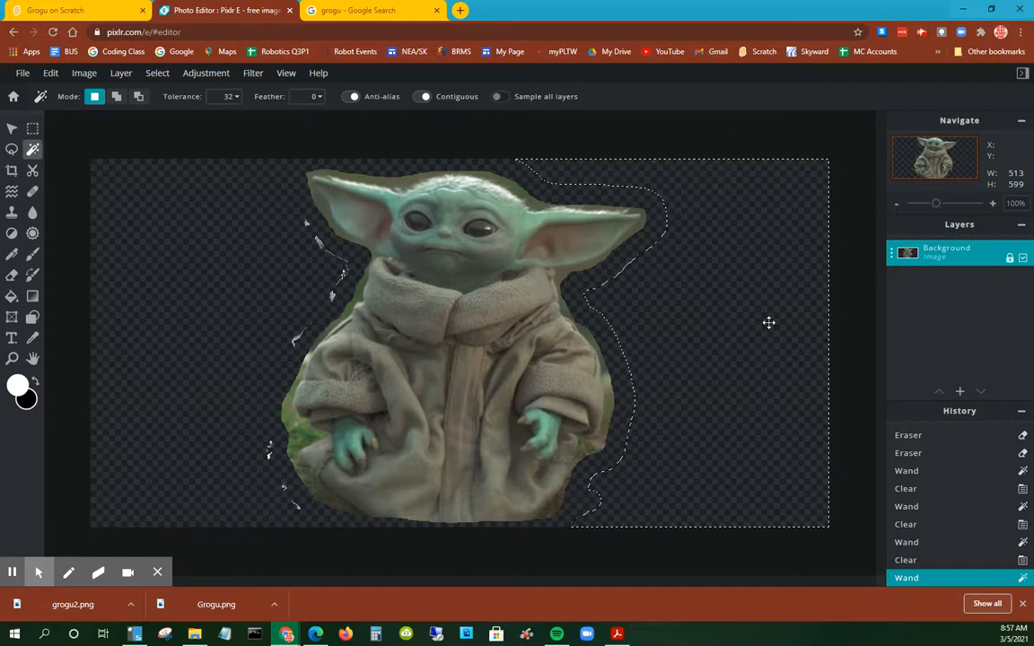
left_click(158, 74)
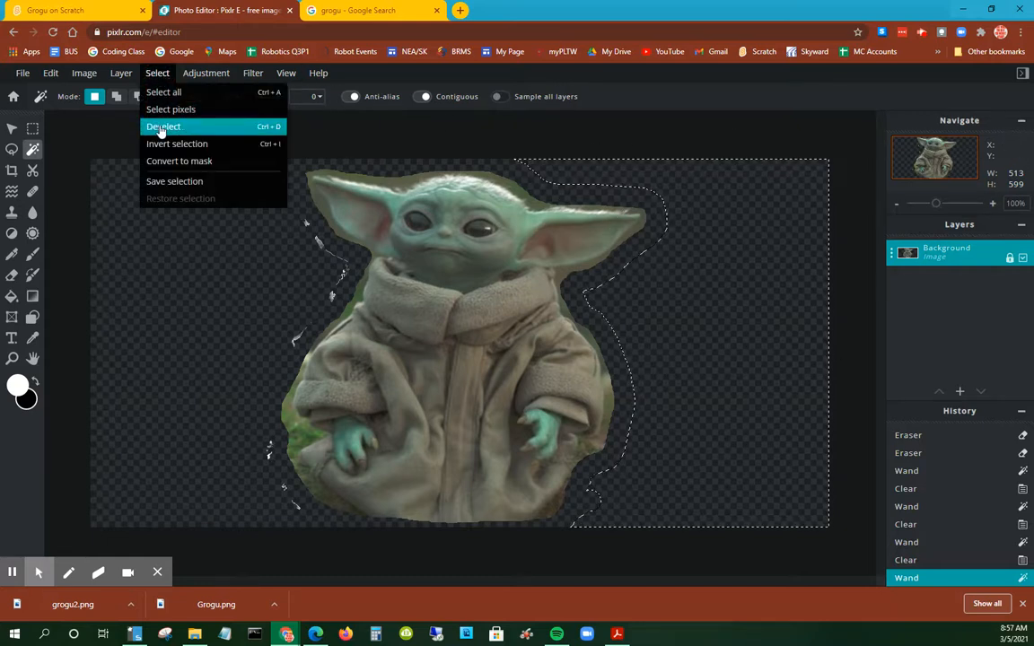
left_click(159, 126)
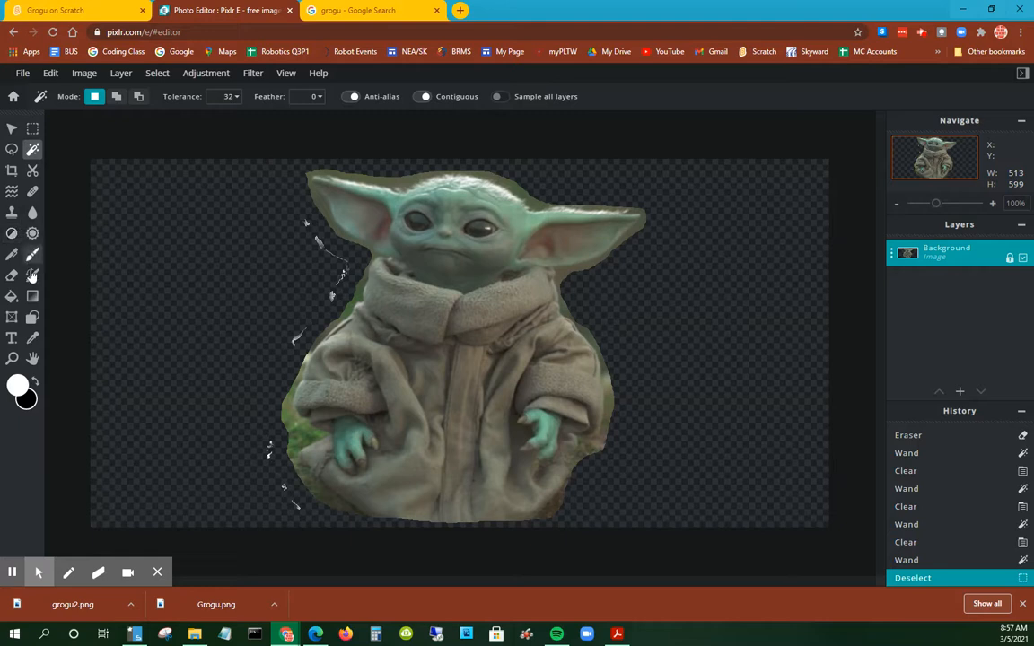
Step: Erase the remaining specks along the image's left side of Grogu with the 140 px eraser, and switch to the Arrange tool
left_click(12, 276)
left_click_drag(287, 242, 320, 271)
left_click(316, 280)
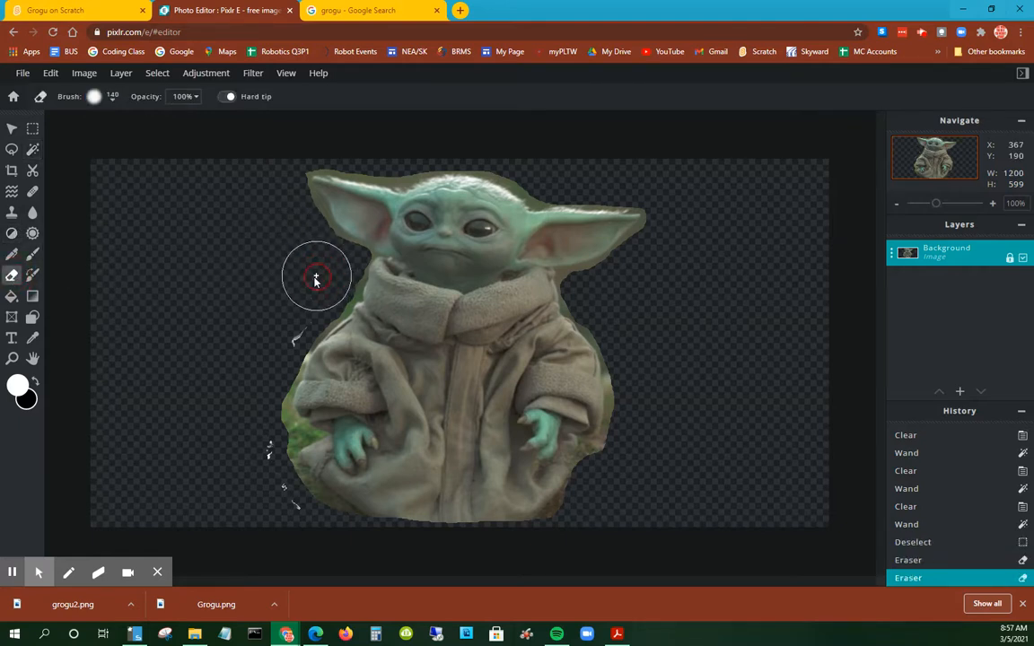
mouse_move(283, 310)
left_mouse_down()
mouse_move(256, 363)
mouse_move(242, 364)
left_mouse_up()
left_click_drag(243, 432, 259, 502)
left_click(260, 503)
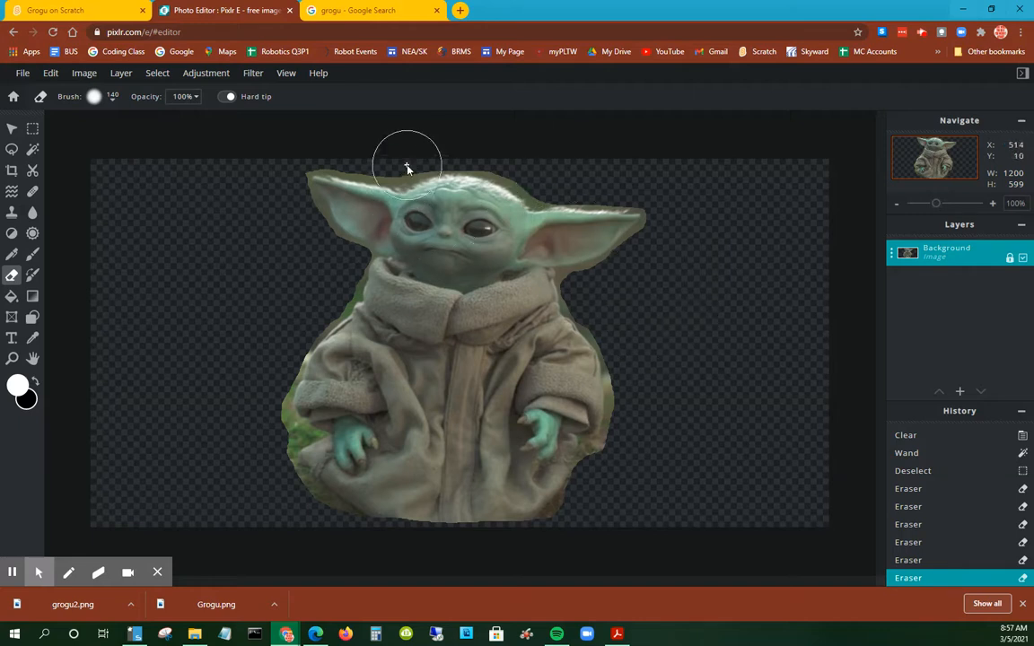
left_click(12, 129)
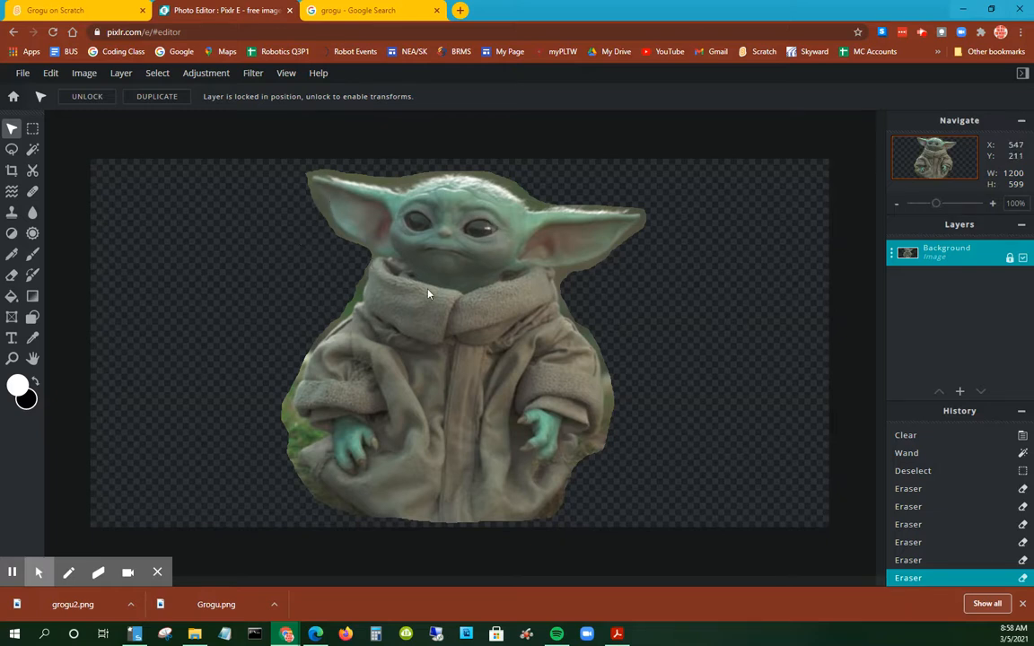
Step: Save the edited Grogu picture as a PNG file named grogu2-new and download it
left_click(23, 73)
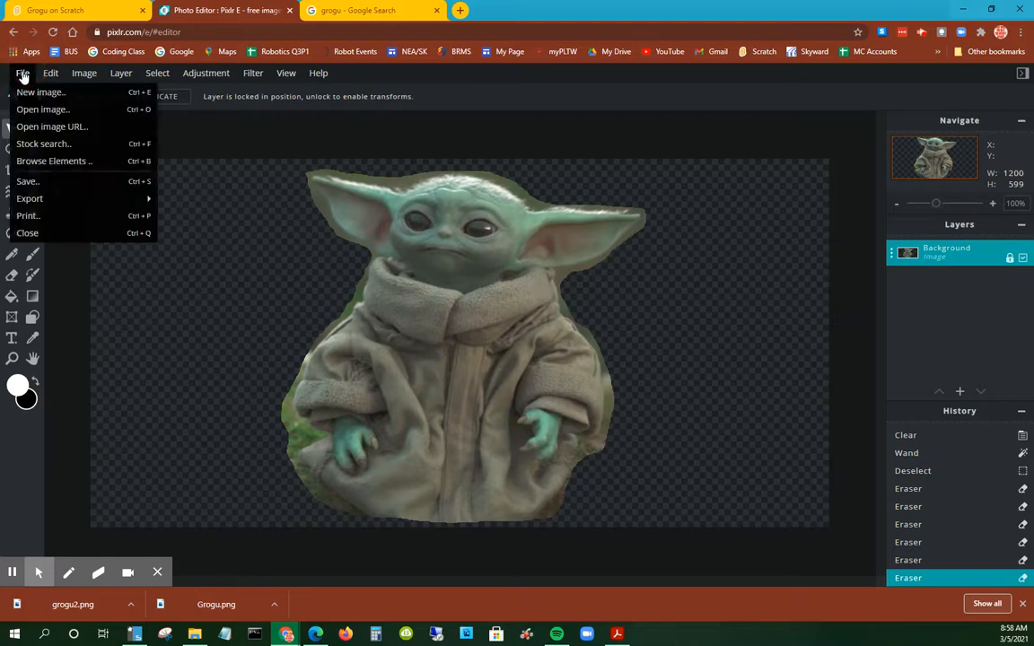
left_click(49, 182)
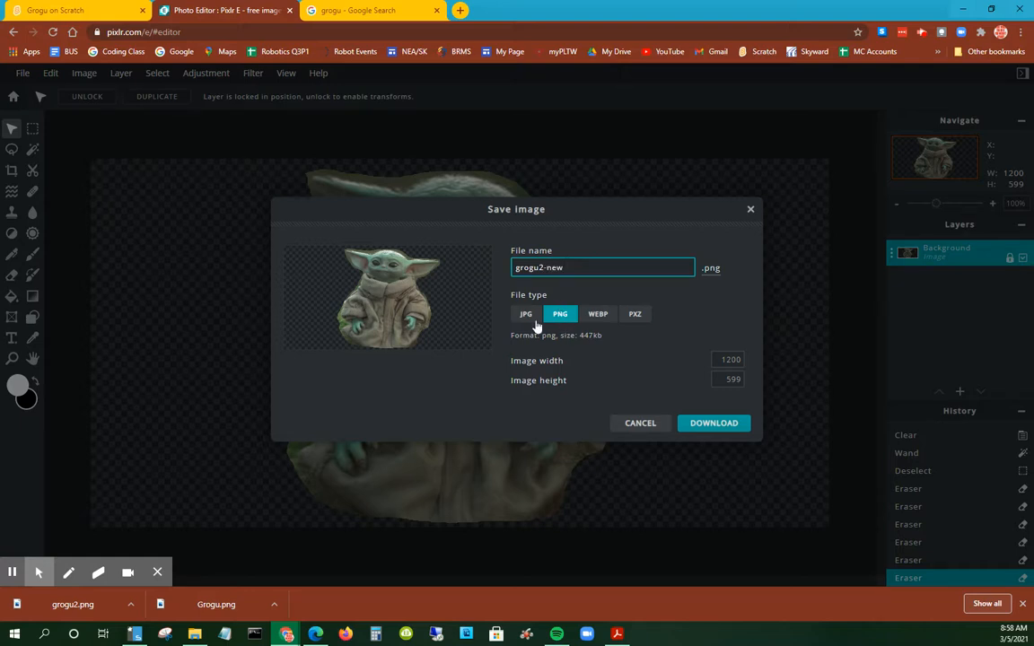
left_click(713, 423)
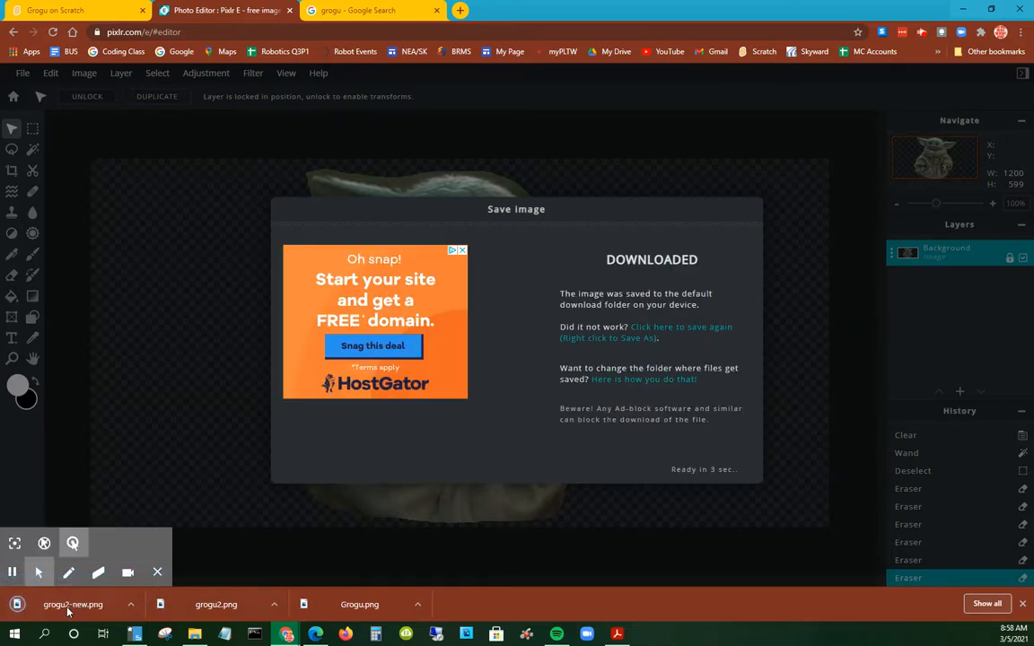
Step: Find the downloaded grogu2-new file in File Explorer, move it into the Photo Editing folder, and open that folder
left_click(130, 606)
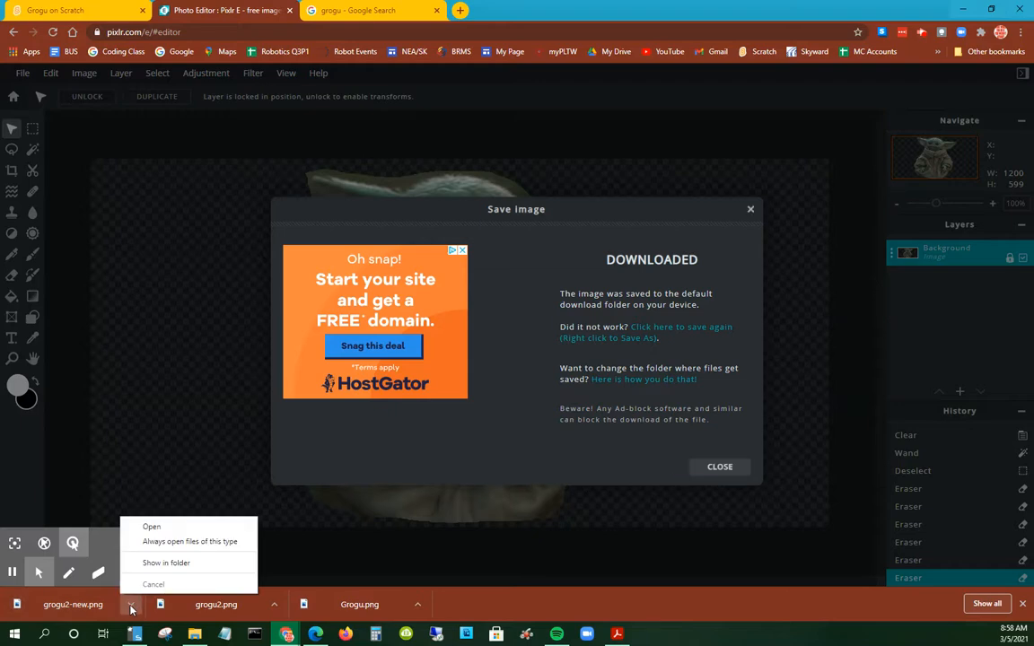
left_click(166, 562)
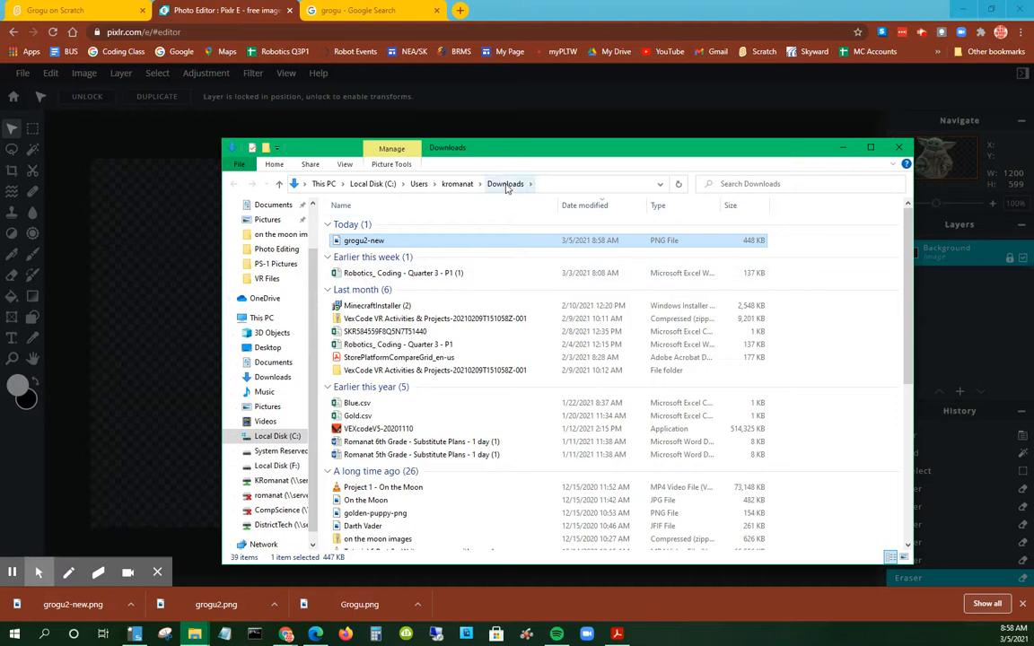
left_click_drag(357, 240, 286, 269)
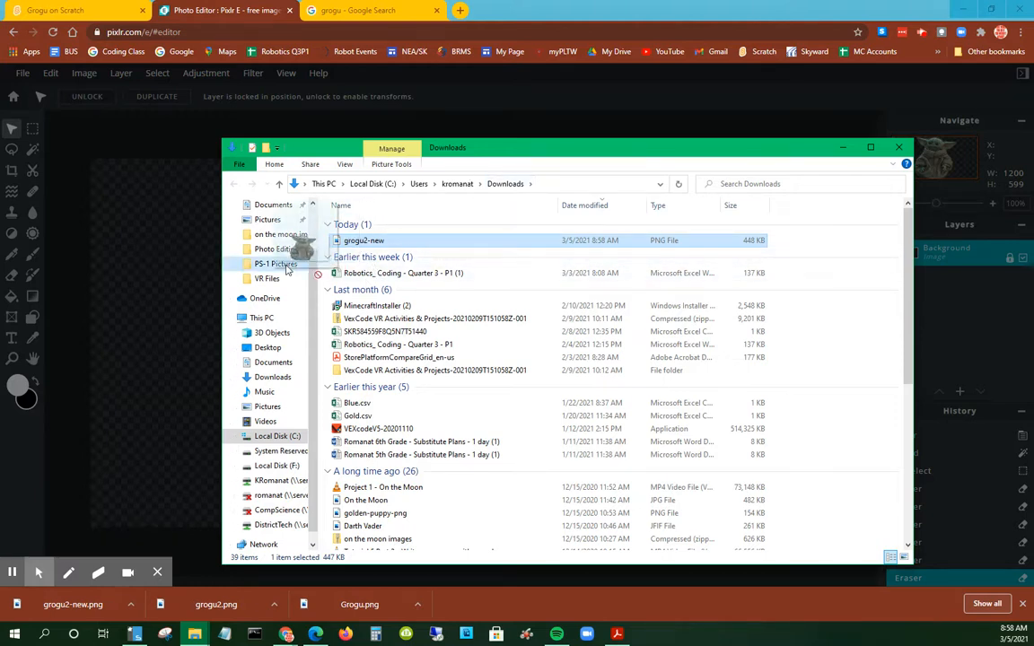
left_click_drag(299, 226, 287, 251)
left_click(287, 251)
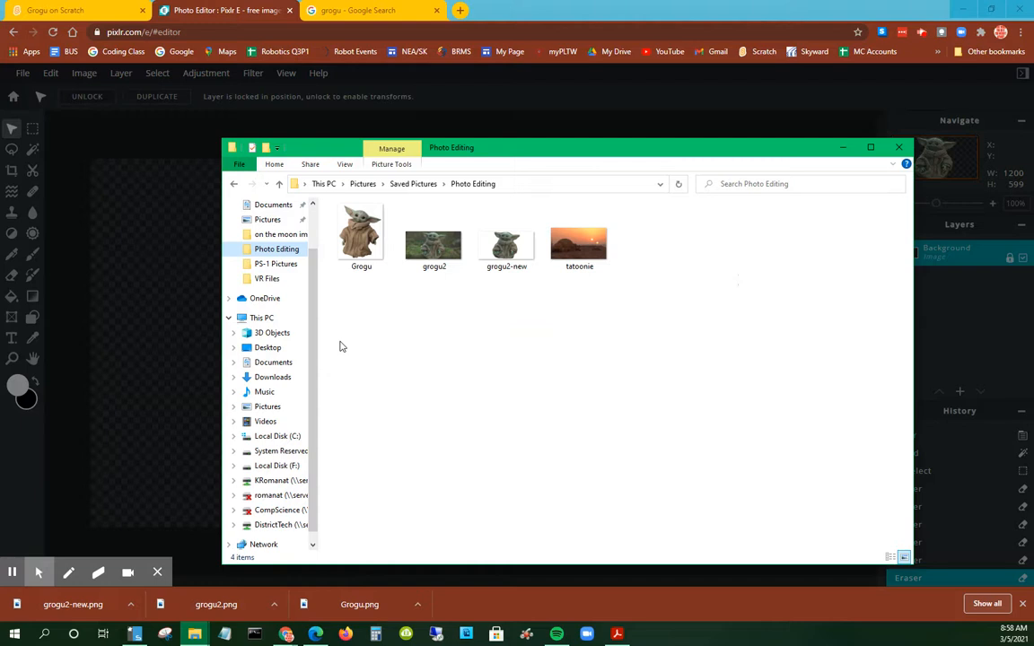
left_click(508, 250)
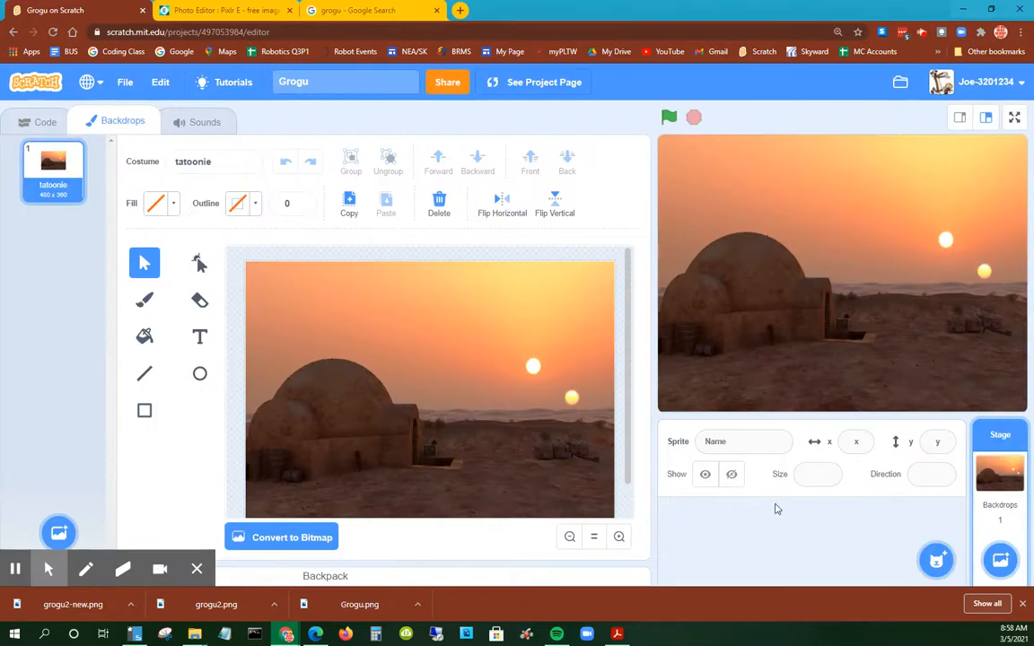
Step: Switch to the Scratch project and upload grogu2-new from the Photo Editing folder as a sprite
mouse_move(934, 554)
left_click(948, 440)
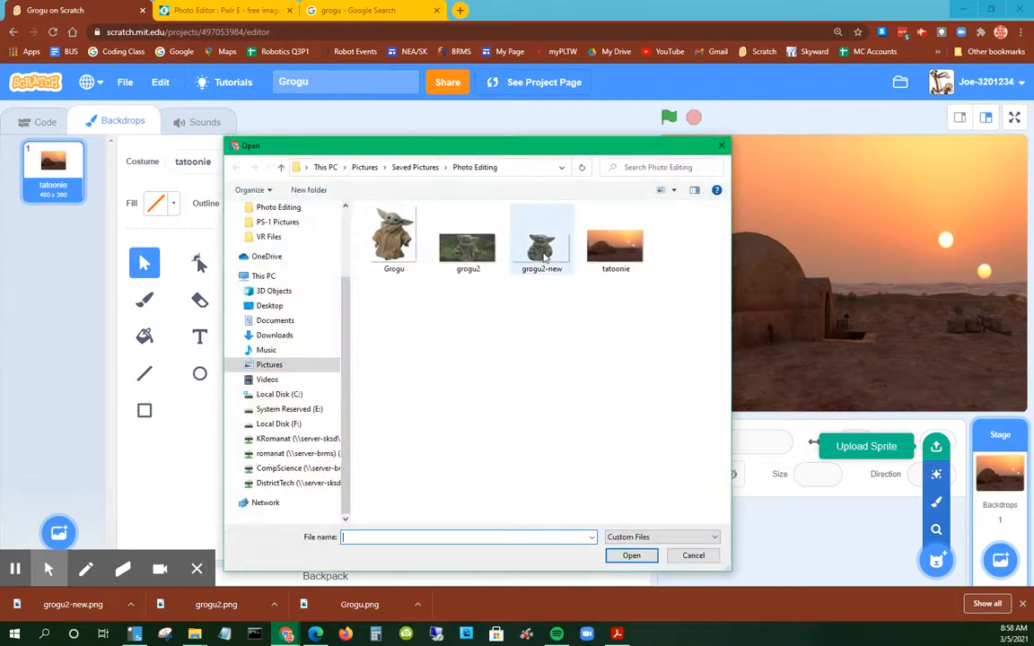
double_click(543, 251)
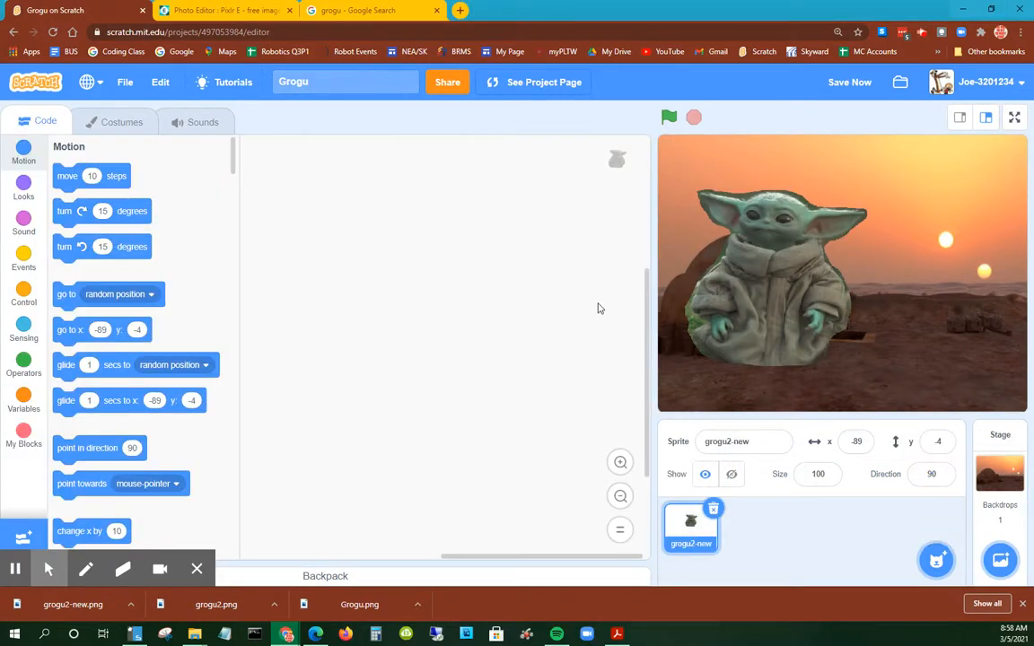
Step: Convert the grogu2-new costume to vector, scale it to about 181 x 128, and place it near the canvas's lower middle
left_click(112, 121)
left_click(255, 539)
left_click(407, 333)
left_click_drag(266, 296, 383, 378)
left_click_drag(478, 442, 450, 482)
left_click(563, 352)
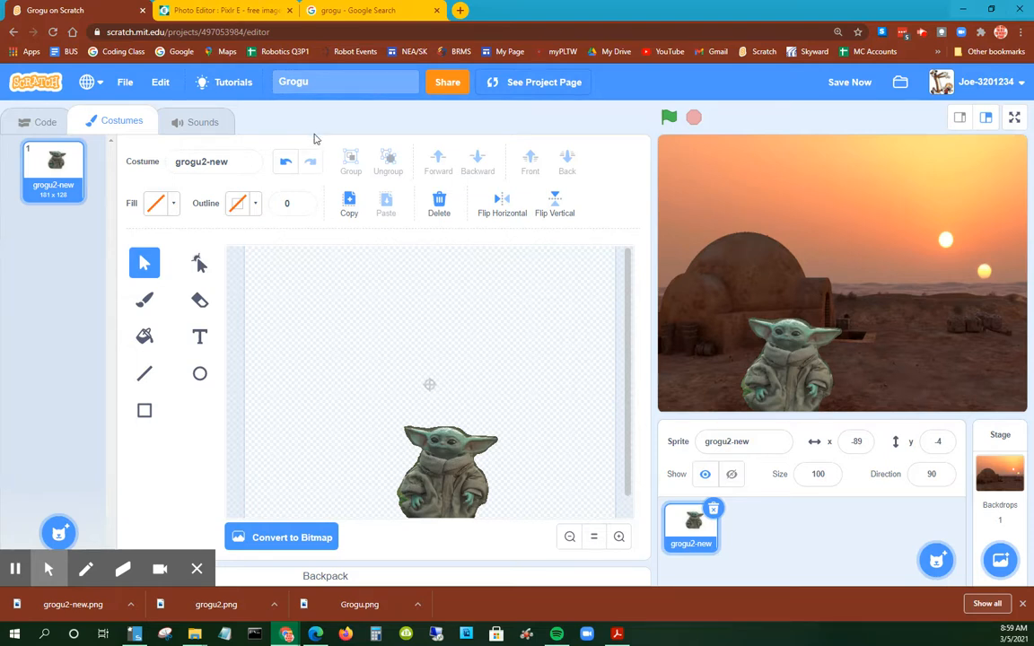
Step: Delete the grogu2-new sprite from the Scratch project
left_click(713, 509)
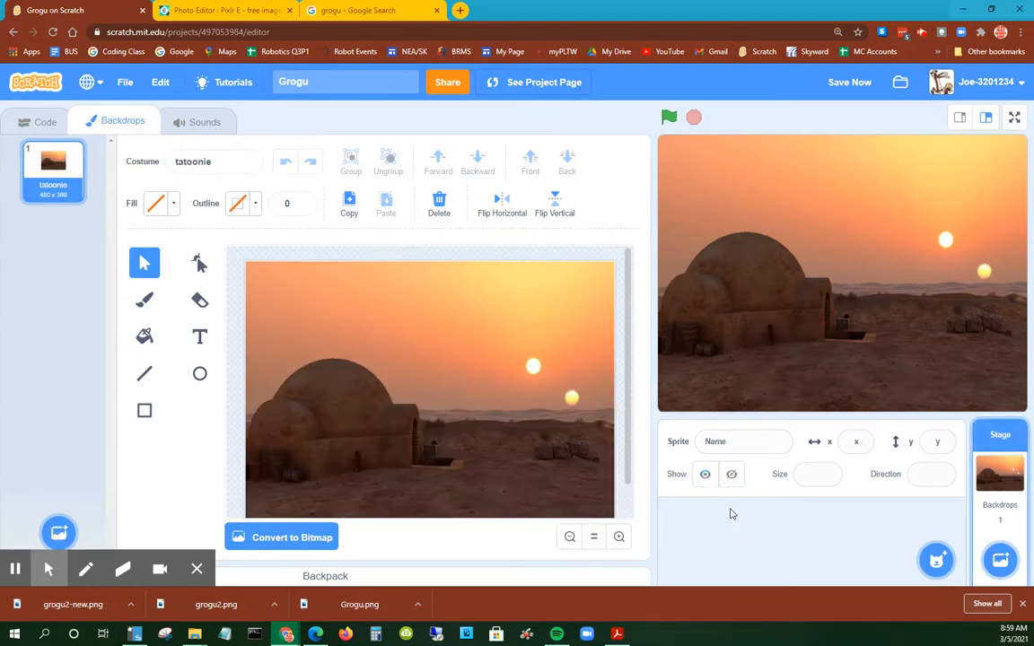
Step: Switch to the Google image search for grogu, filter the results to transparent pictures, and look through them
left_click(334, 10)
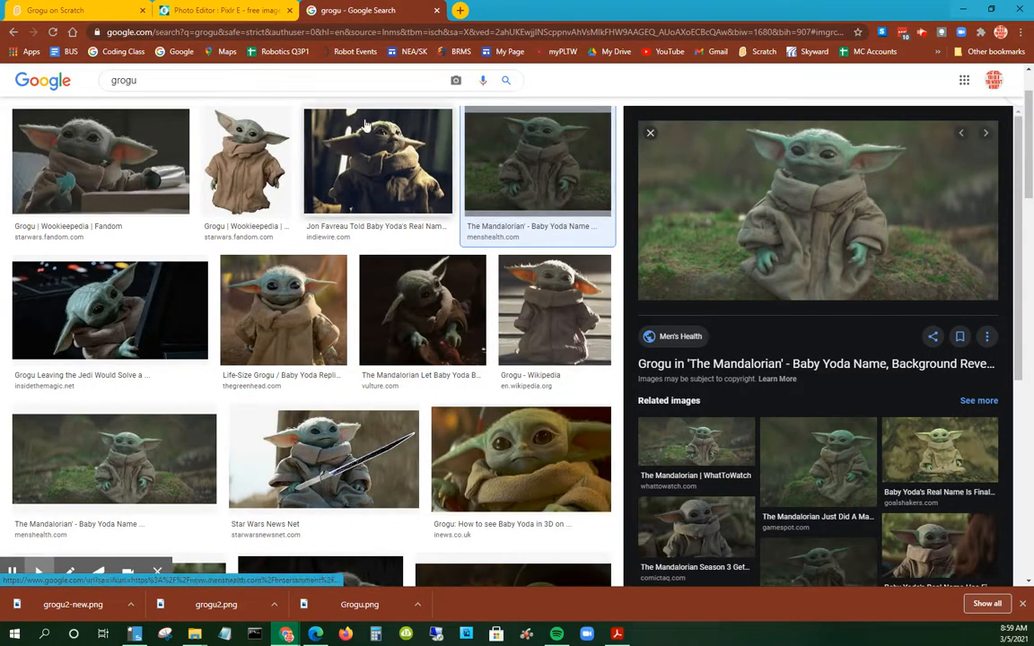
scroll(604, 215, "up", 1)
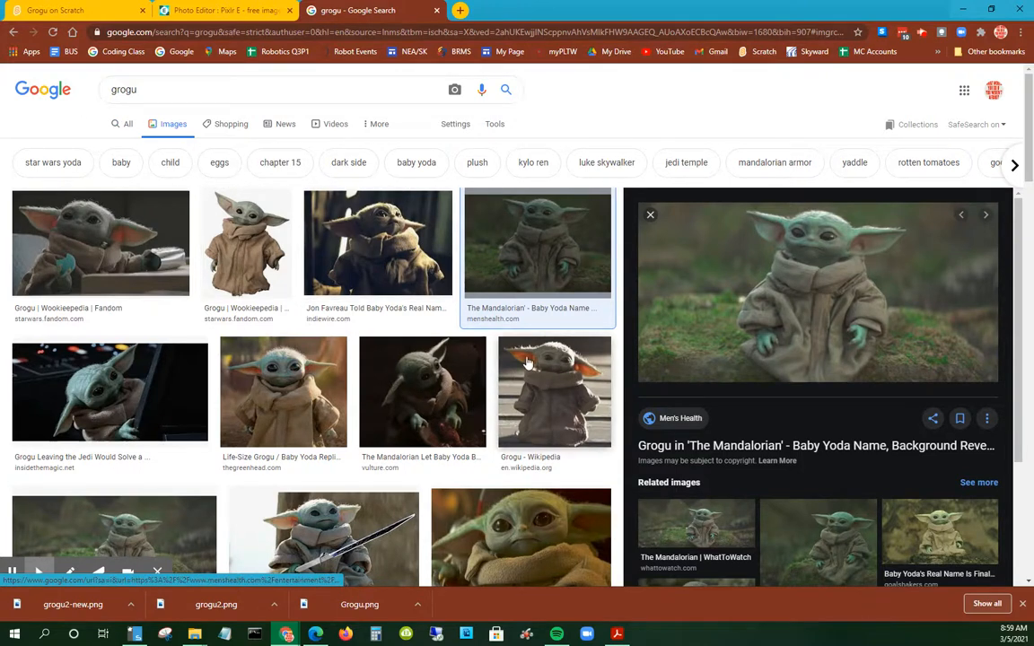
left_click(494, 125)
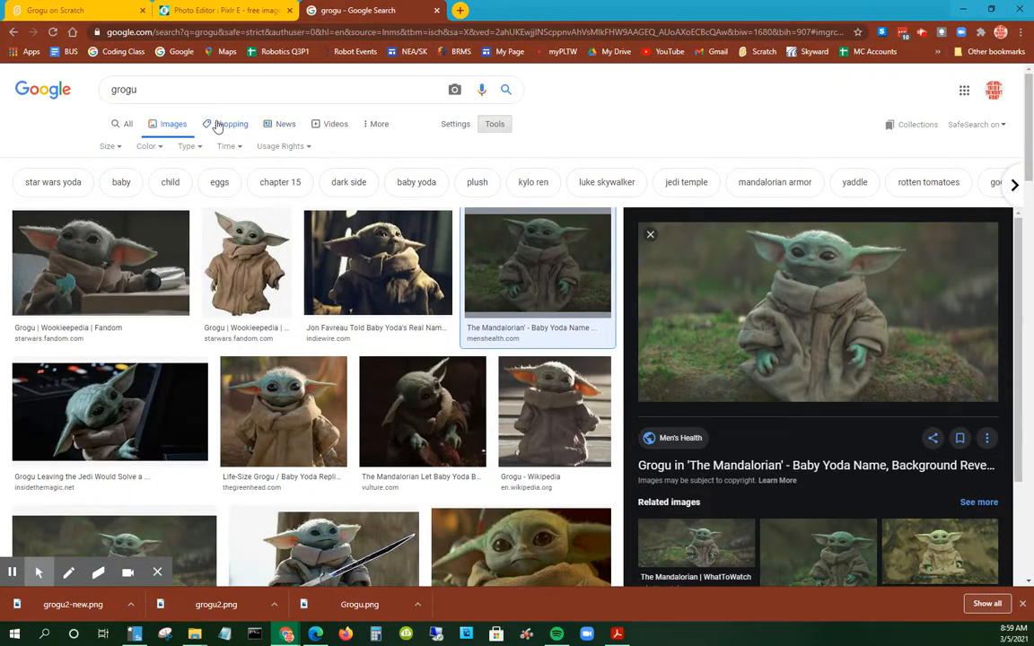
left_click(149, 148)
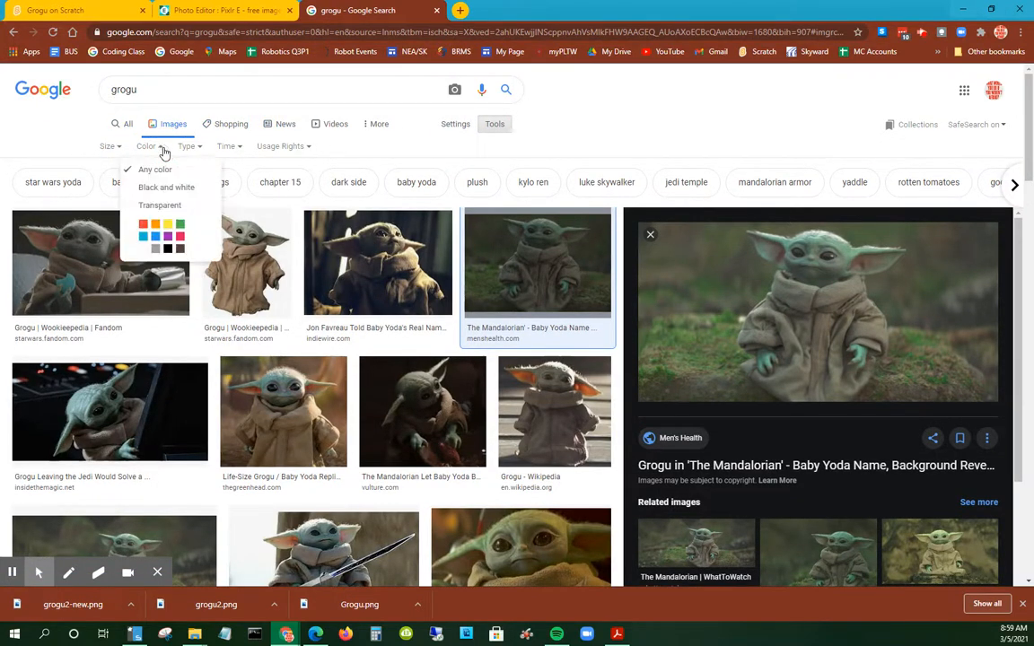
left_click(166, 209)
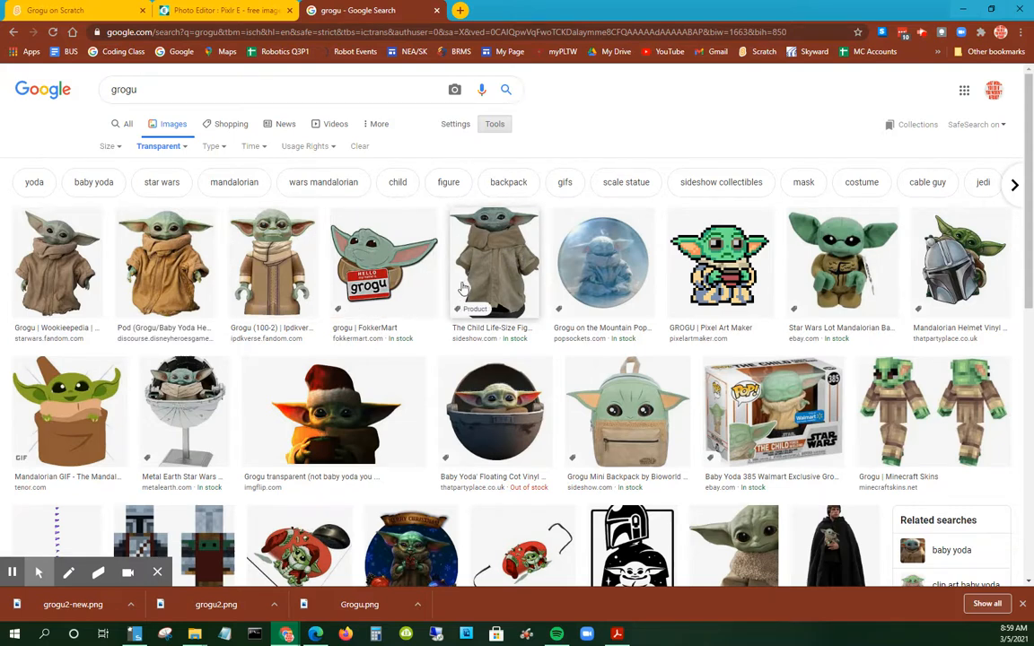
scroll(462, 287, "down", 5)
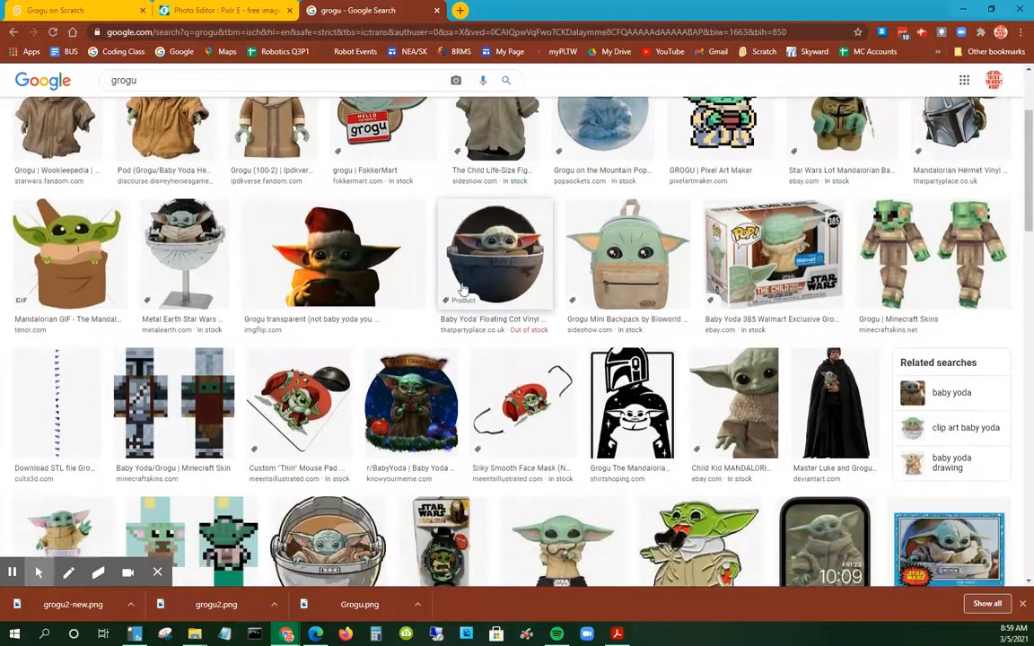
scroll(462, 287, "down", 3)
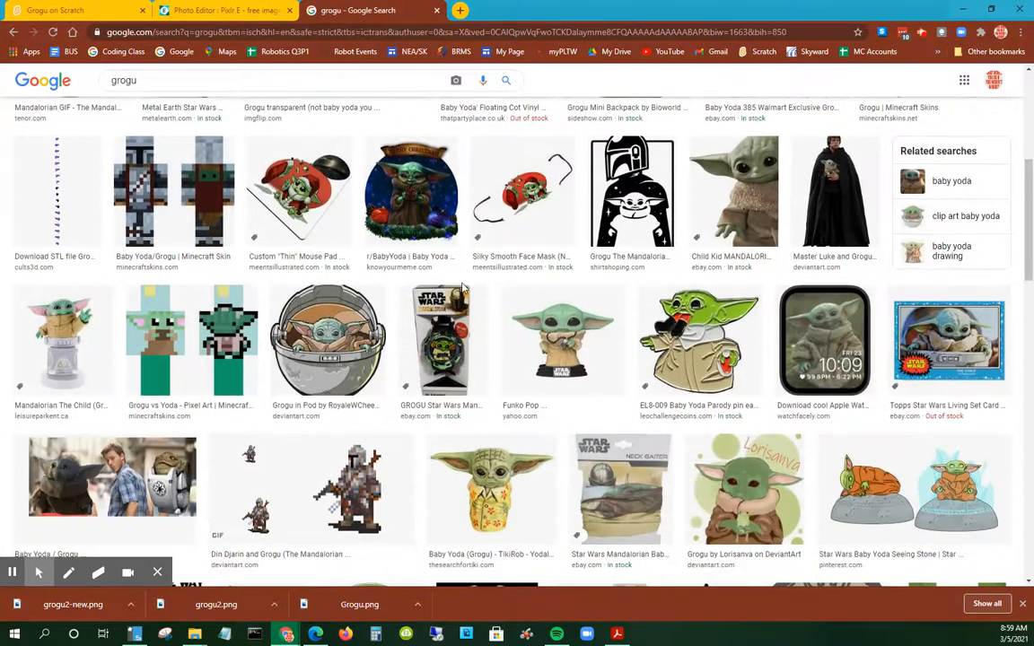
scroll(462, 287, "down", 2)
scroll(462, 287, "up", 9)
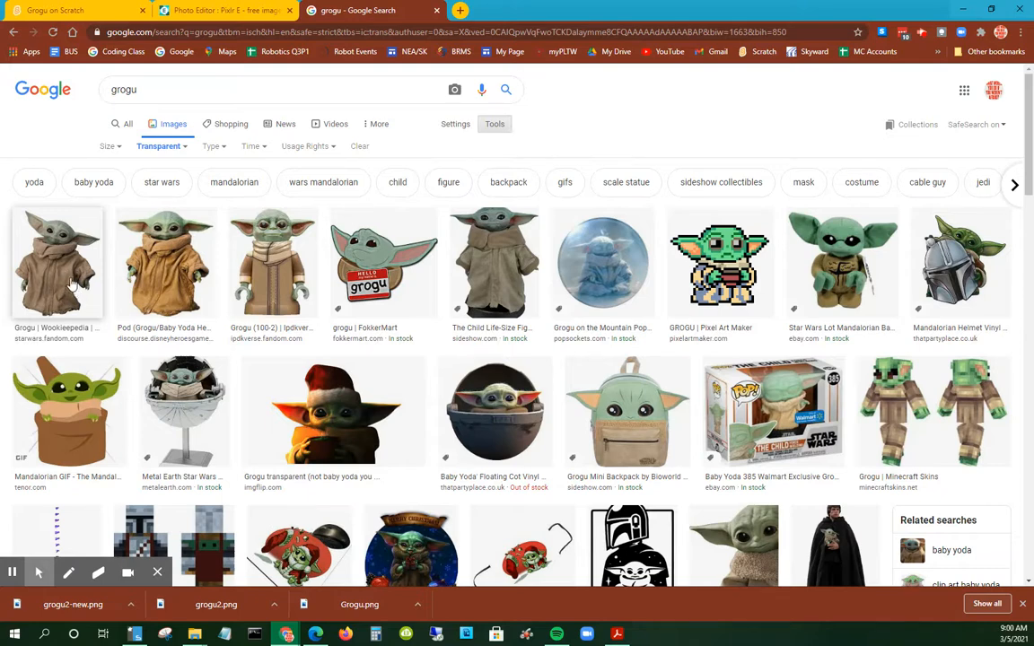
Step: Search Google Images for "the mandalorian" and filter the results to transparent pictures
double_click(136, 90)
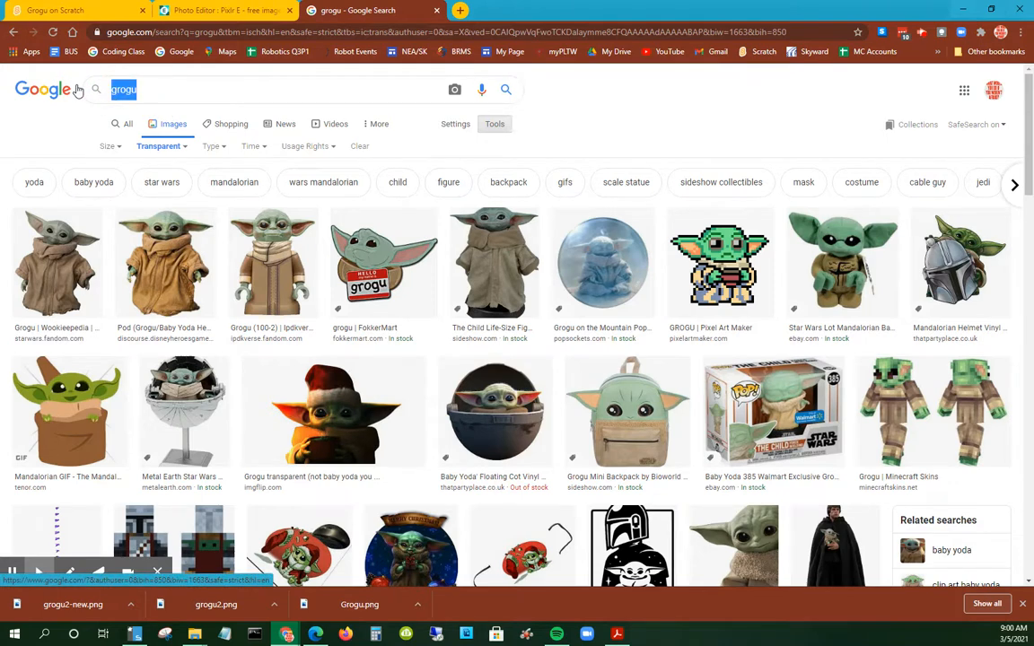
type("the")
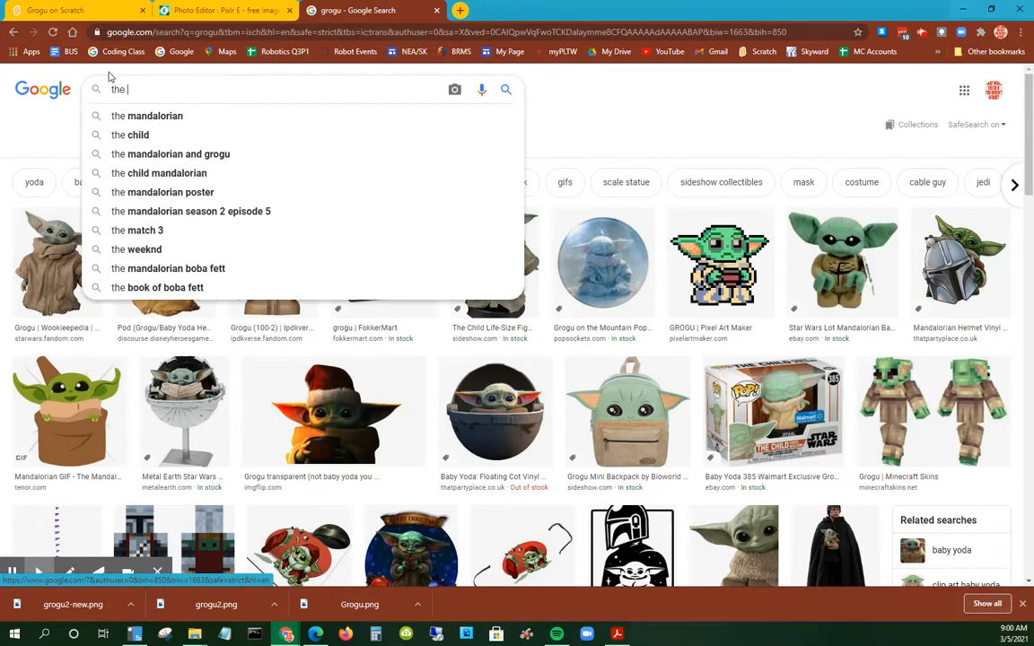
left_click(141, 119)
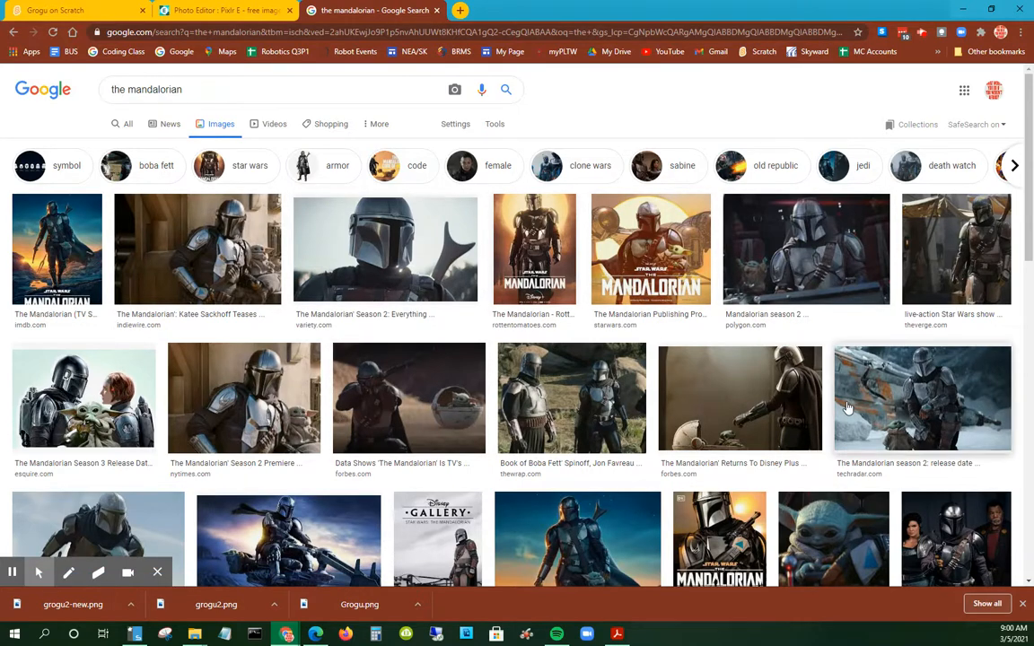
scroll(843, 408, "down", 3)
scroll(824, 416, "up", 3)
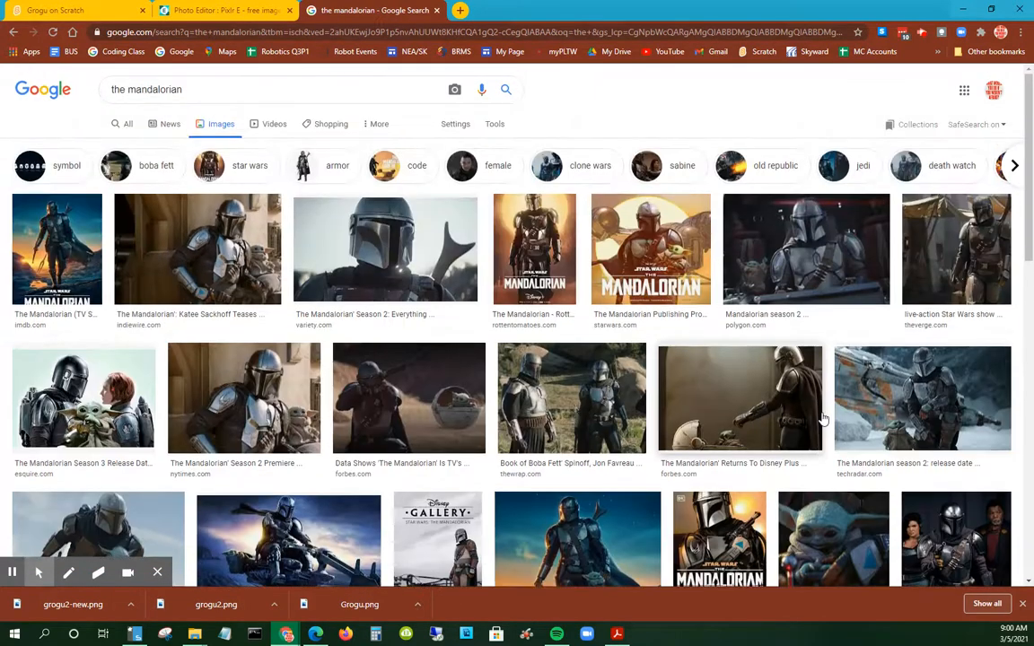
left_click(493, 123)
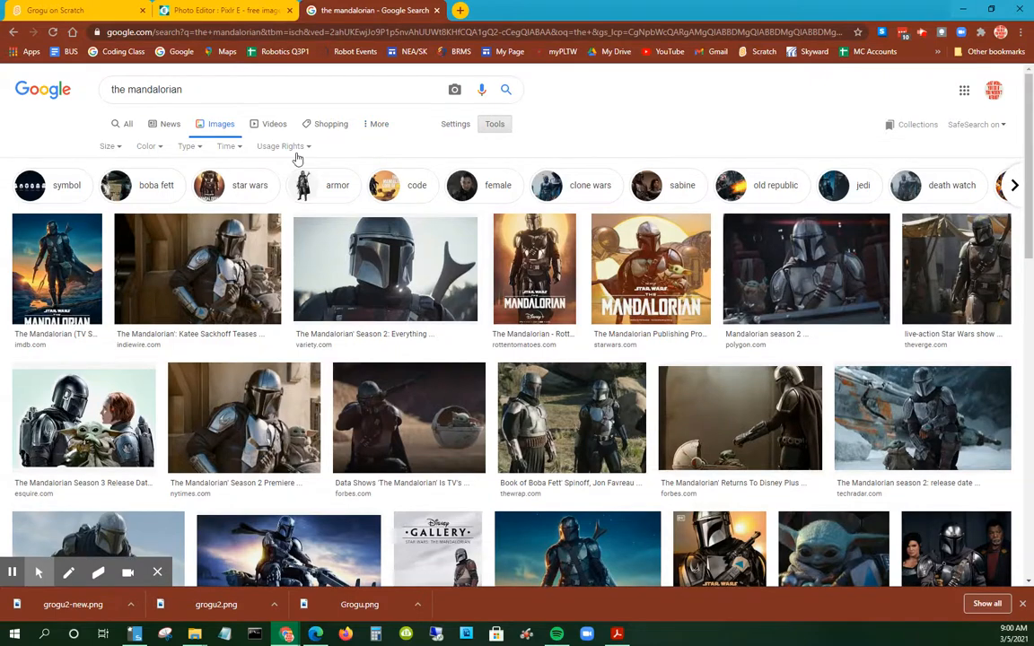
left_click(146, 145)
left_click(169, 206)
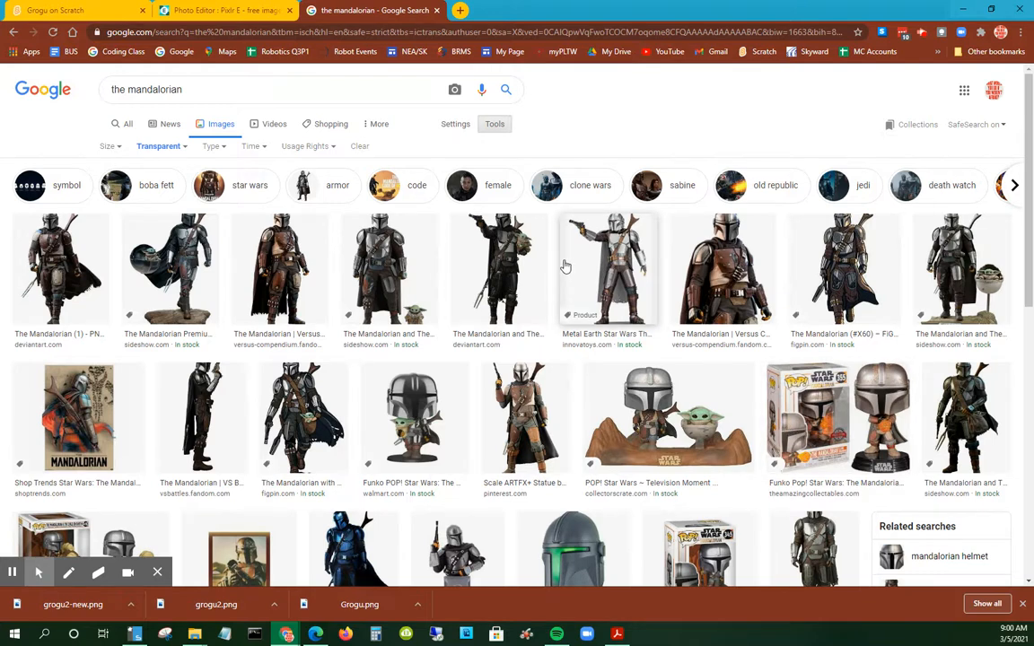
Step: Save the side-view Mandalorian picture from VS Battles Wiki as a PNG named Mandalorian in the Photo Editing folder
scroll(492, 336, "down", 1)
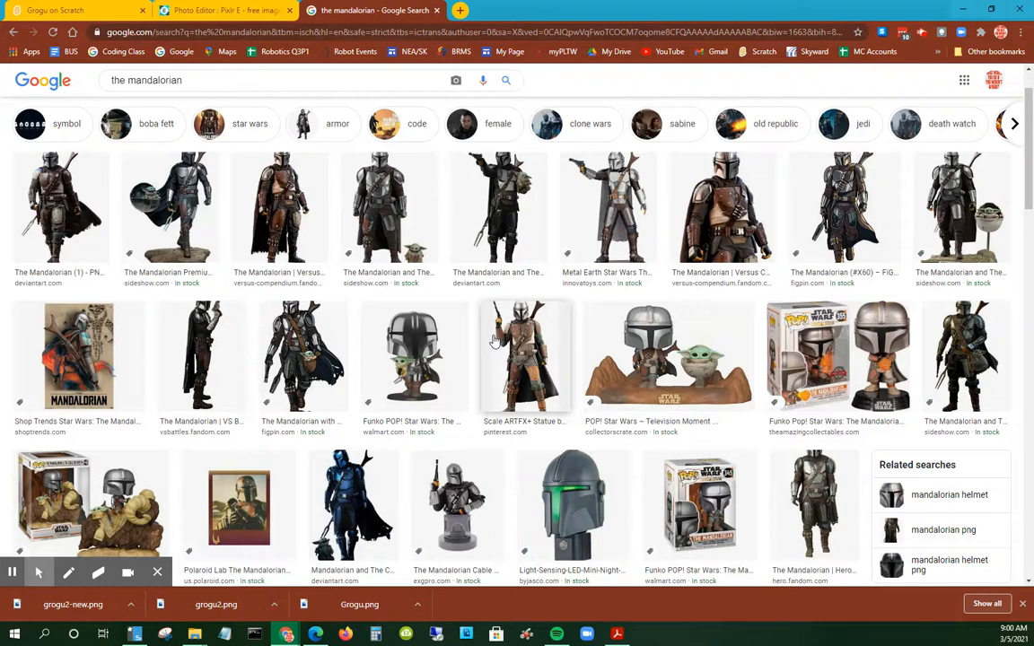
left_click(199, 330)
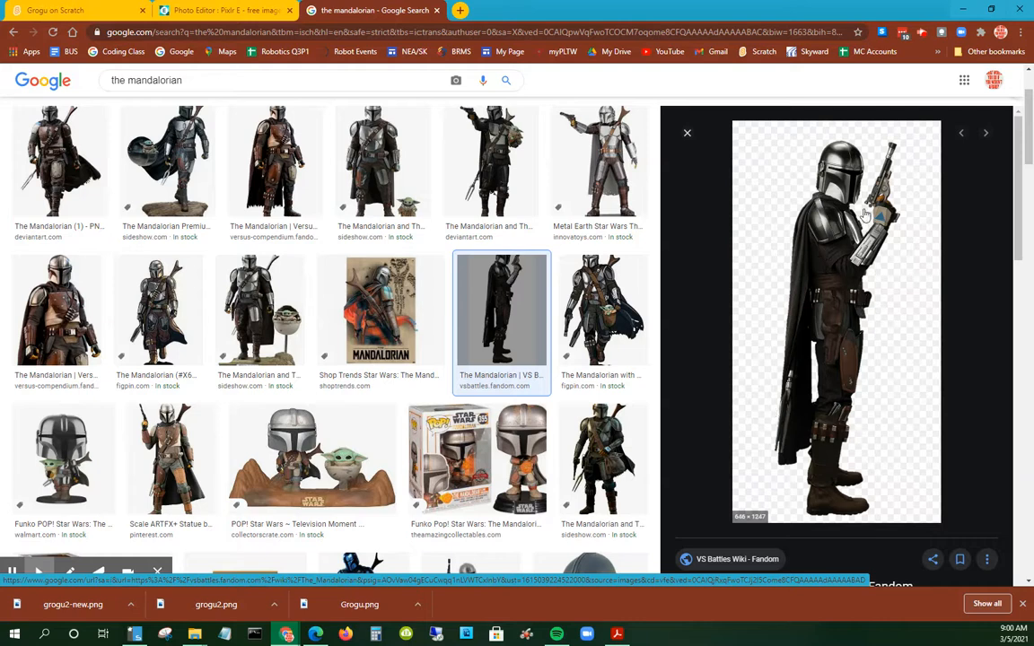
right_click(828, 258)
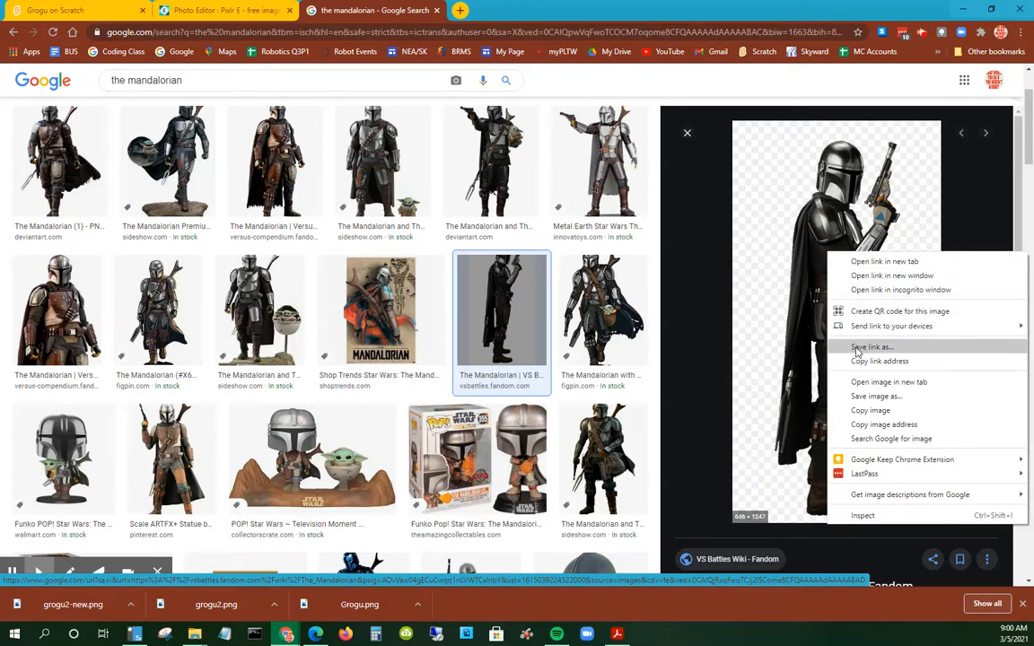
left_click(934, 399)
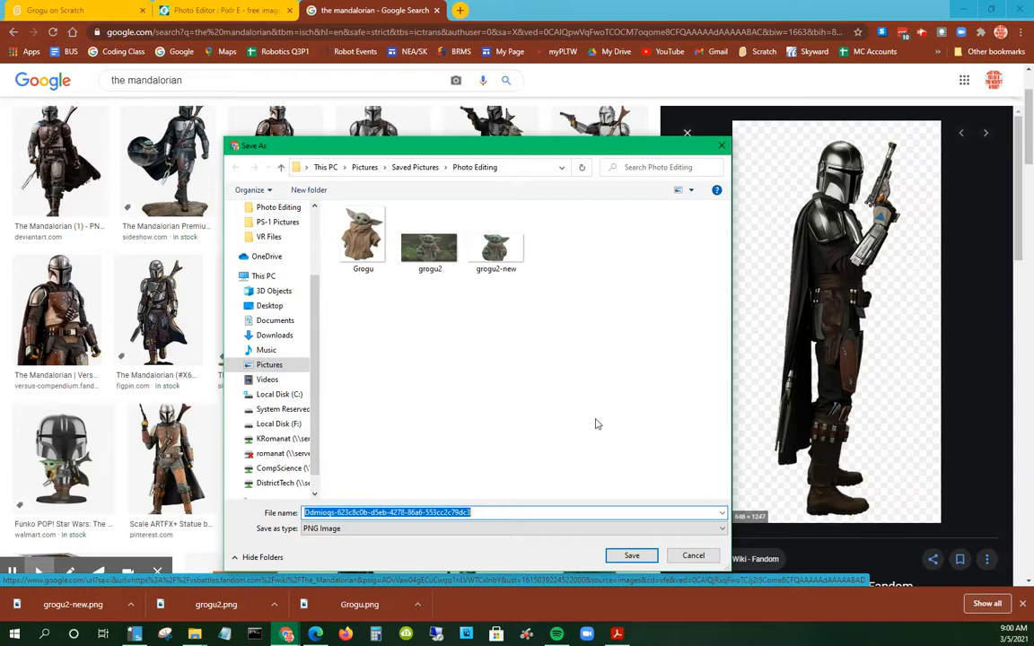
type("Mandalorian")
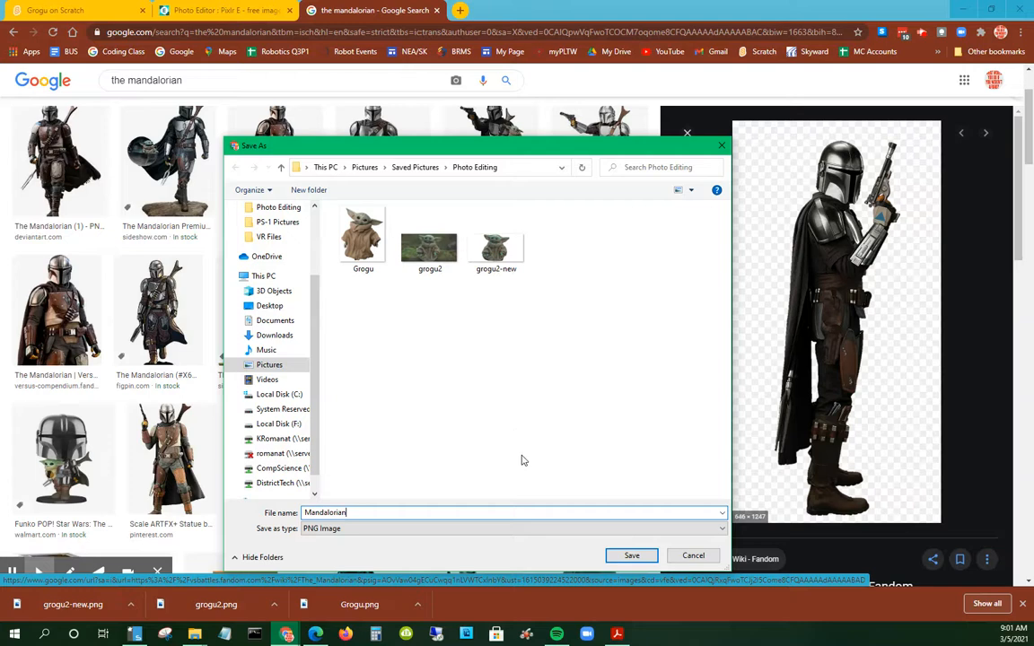
left_click(628, 556)
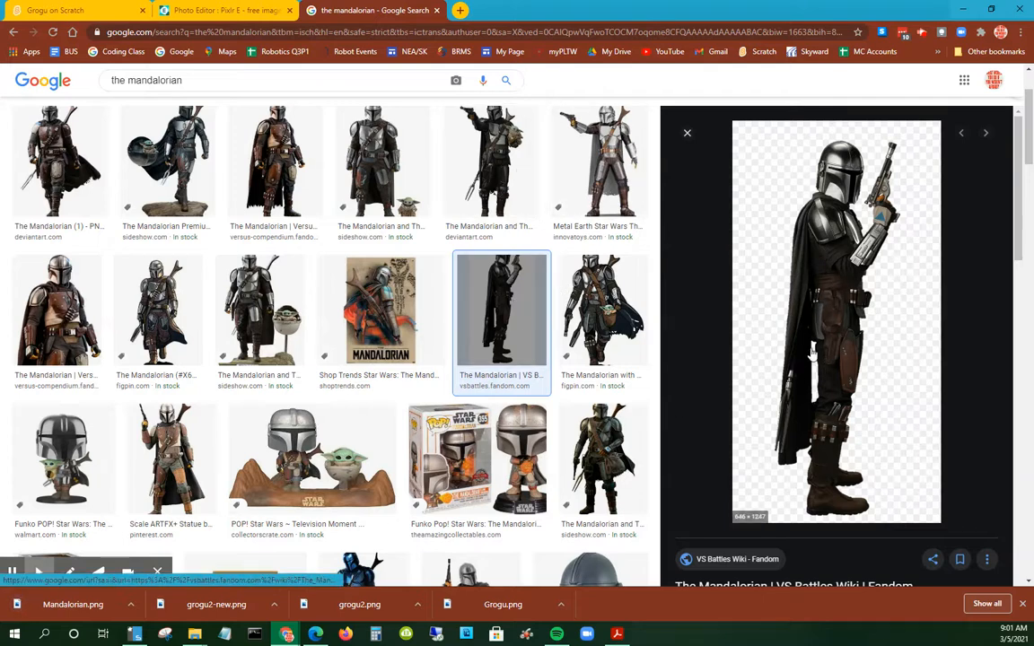
Step: Switch to the Scratch project, upload the Mandalorian picture as a sprite, and move it to about x -9, y -89 on the stage
left_click(149, 14)
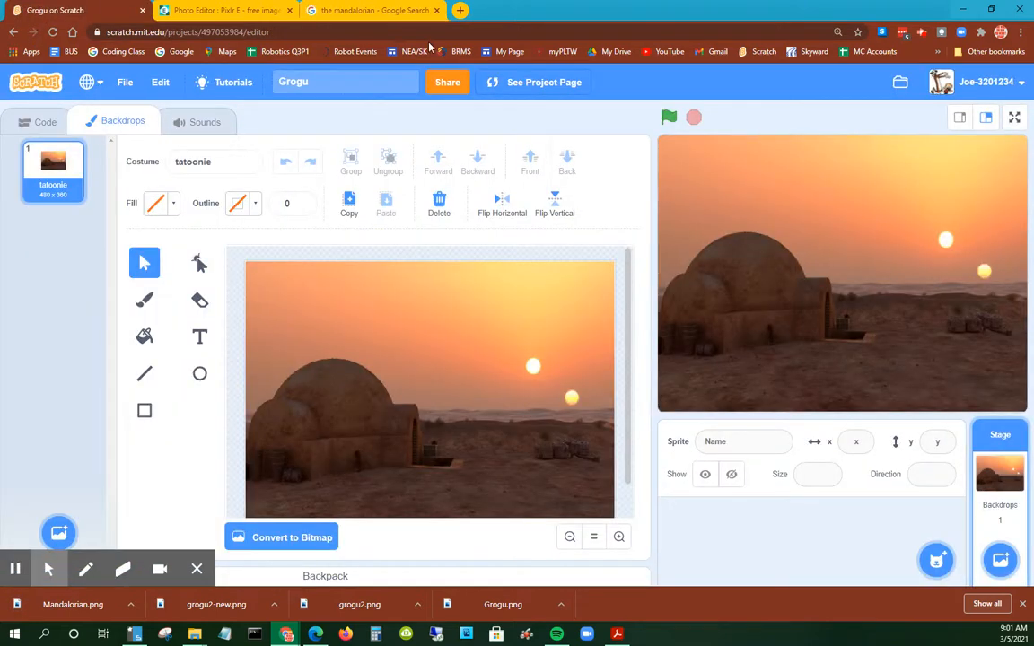
mouse_move(935, 558)
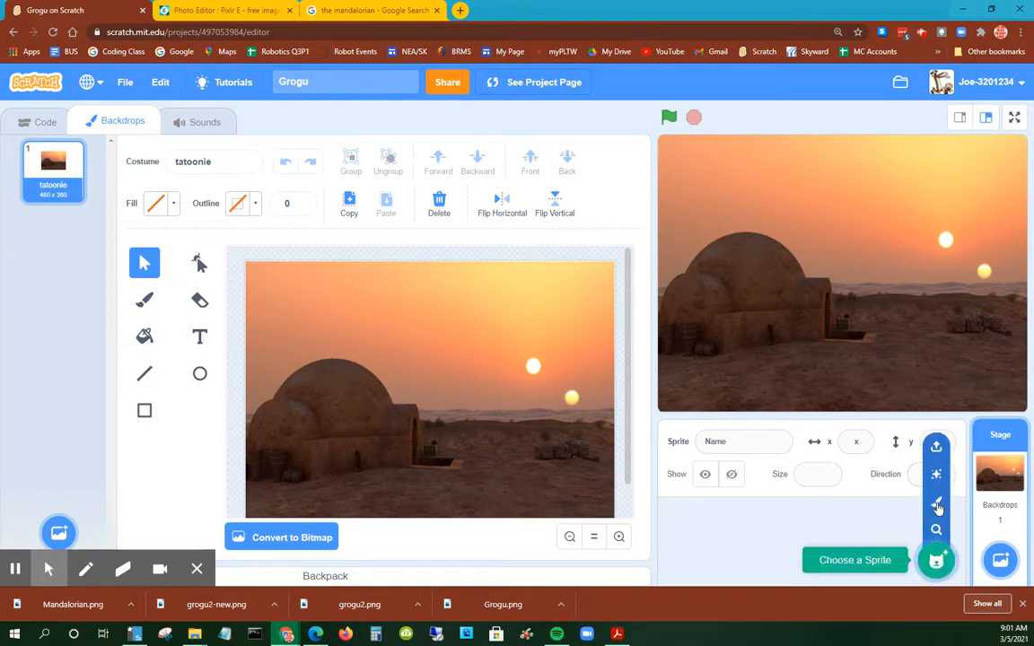
left_click(936, 449)
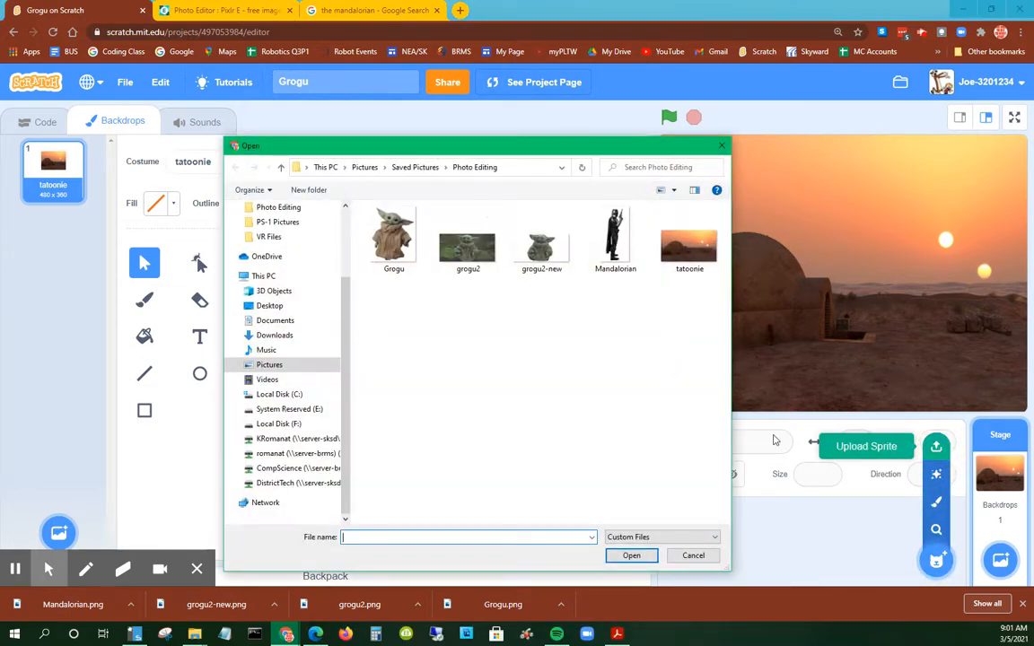
double_click(614, 243)
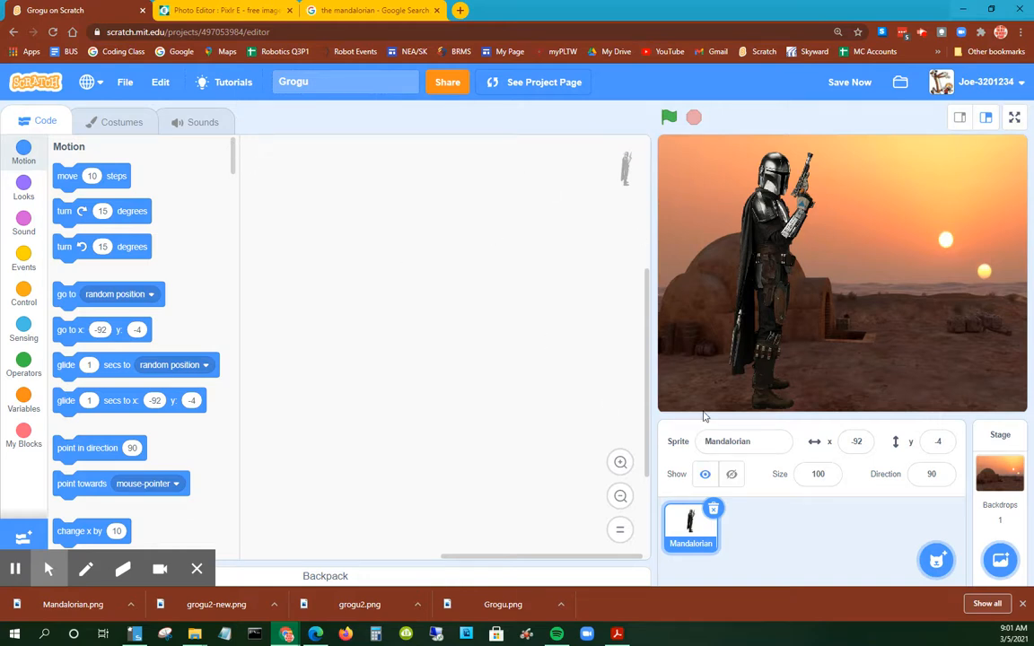
left_click_drag(800, 200, 874, 334)
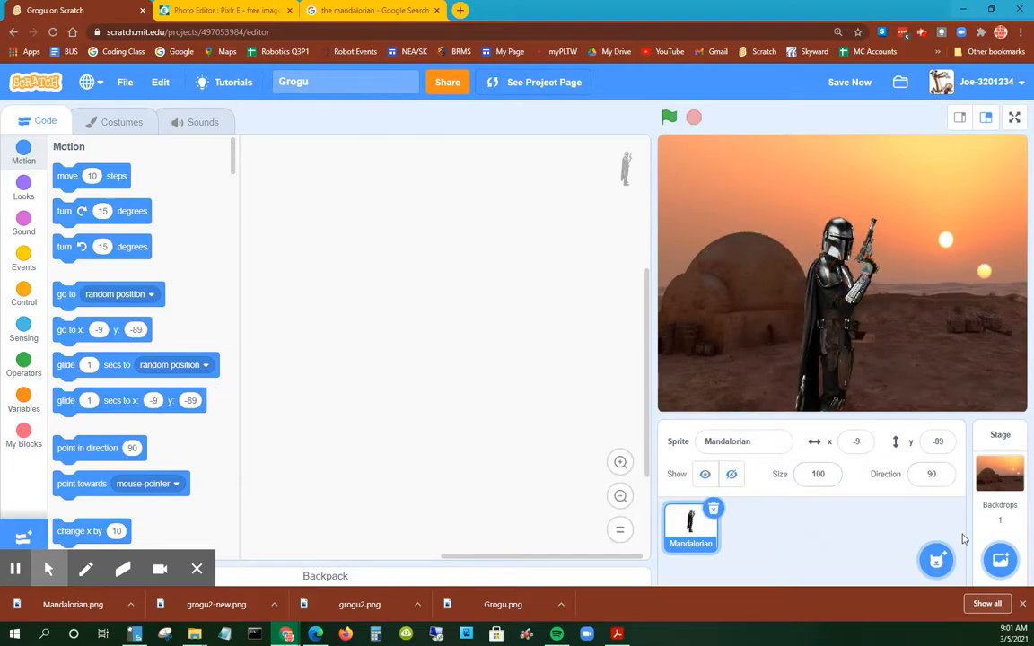
Step: Upload the Grogu picture as a second sprite and move it to about x 81, y 8 on the stage
mouse_move(934, 555)
left_click(936, 446)
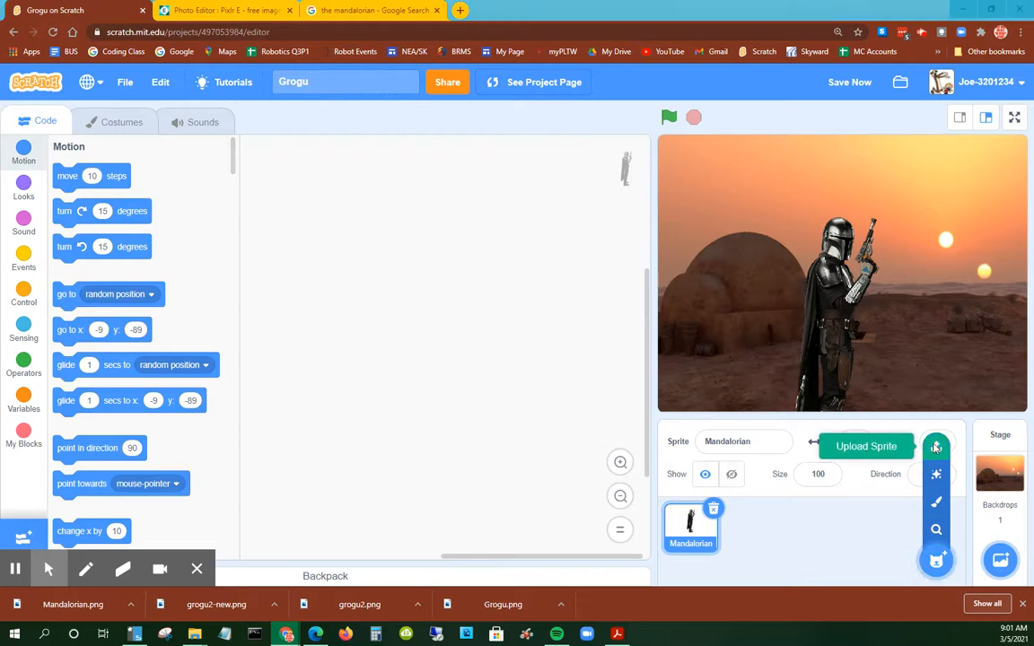
double_click(393, 237)
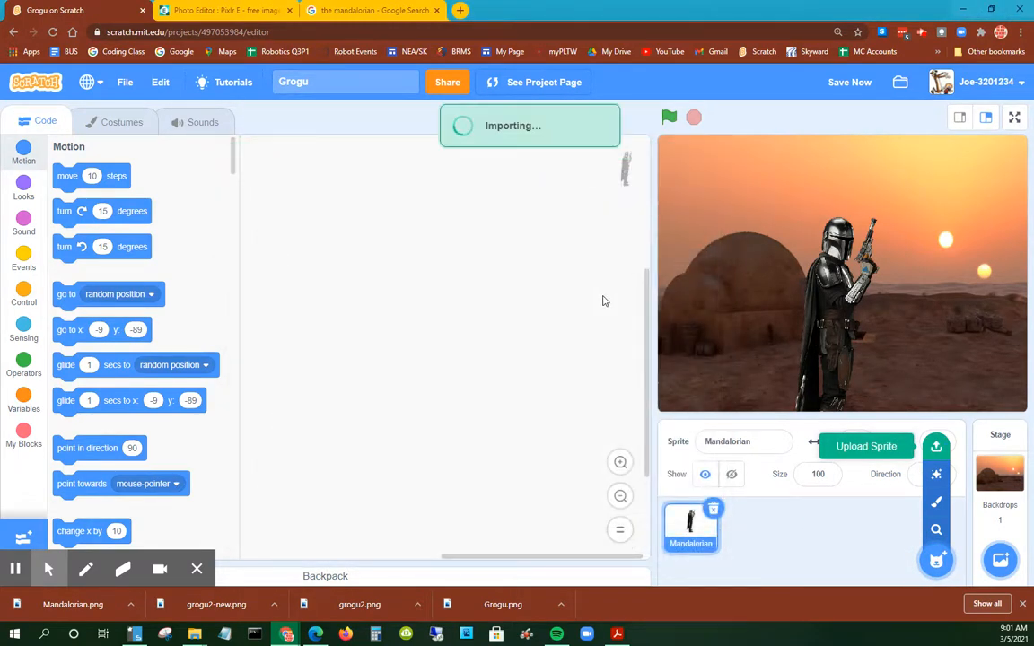
left_click_drag(731, 211, 809, 239)
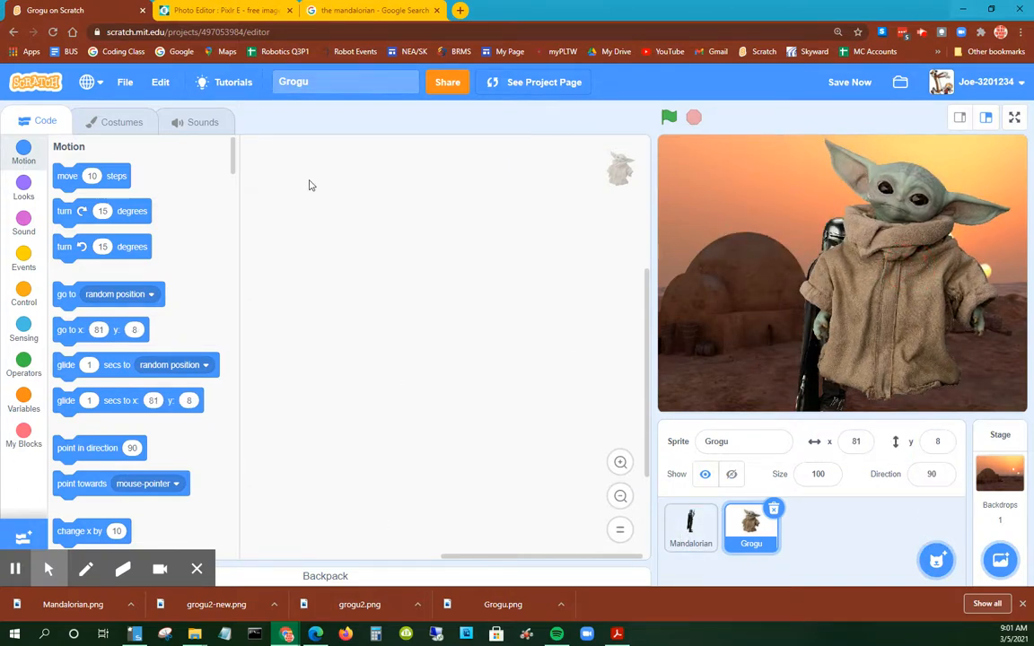
Step: Shrink the Grogu costume as a vector to about 57 x 71 and move the sprite beside the Mandalorian's legs, about x -70, y -7
left_click(100, 128)
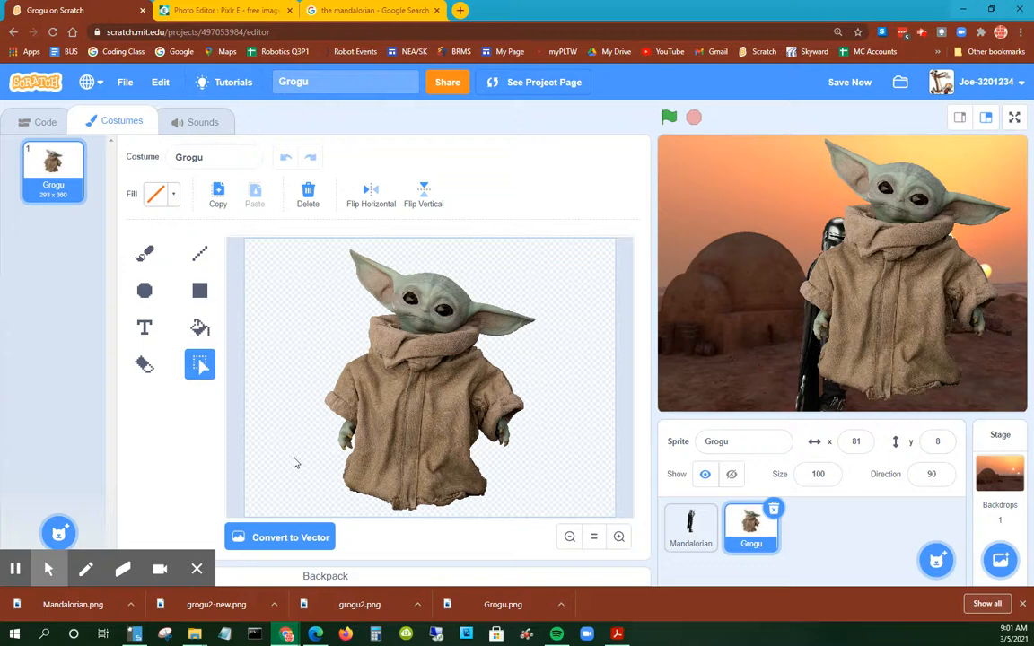
left_click(285, 536)
left_click(437, 442)
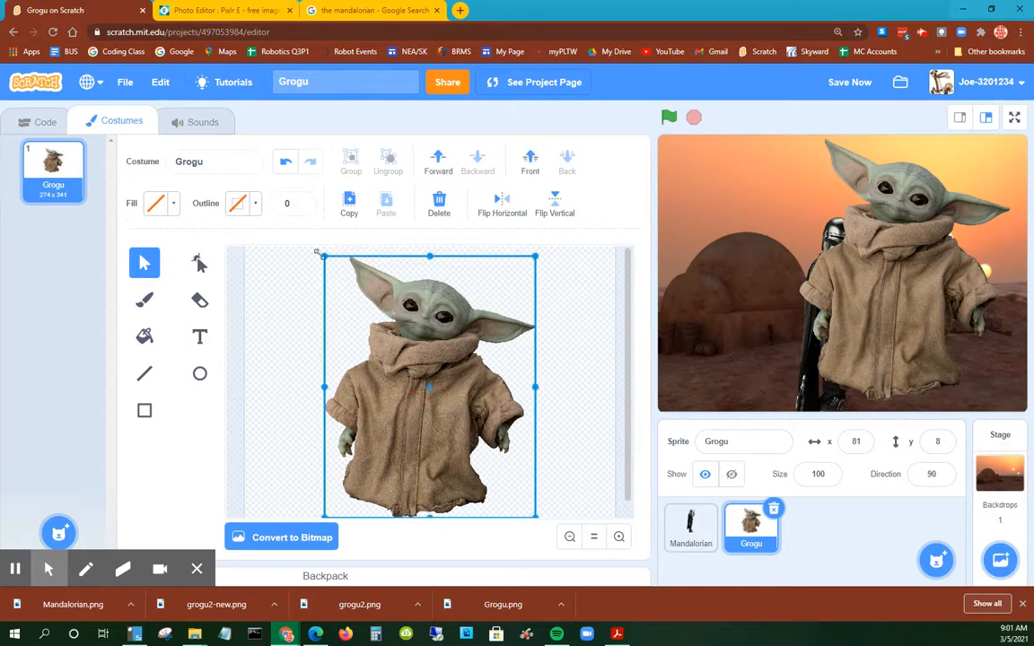
left_click_drag(324, 258, 490, 463)
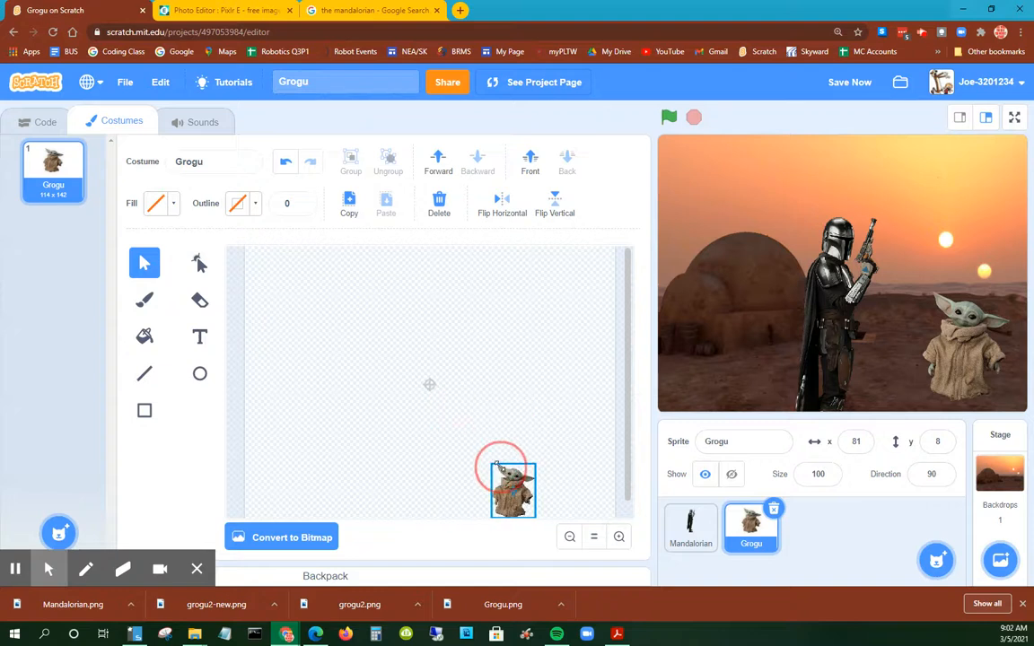
left_click_drag(976, 382, 864, 390)
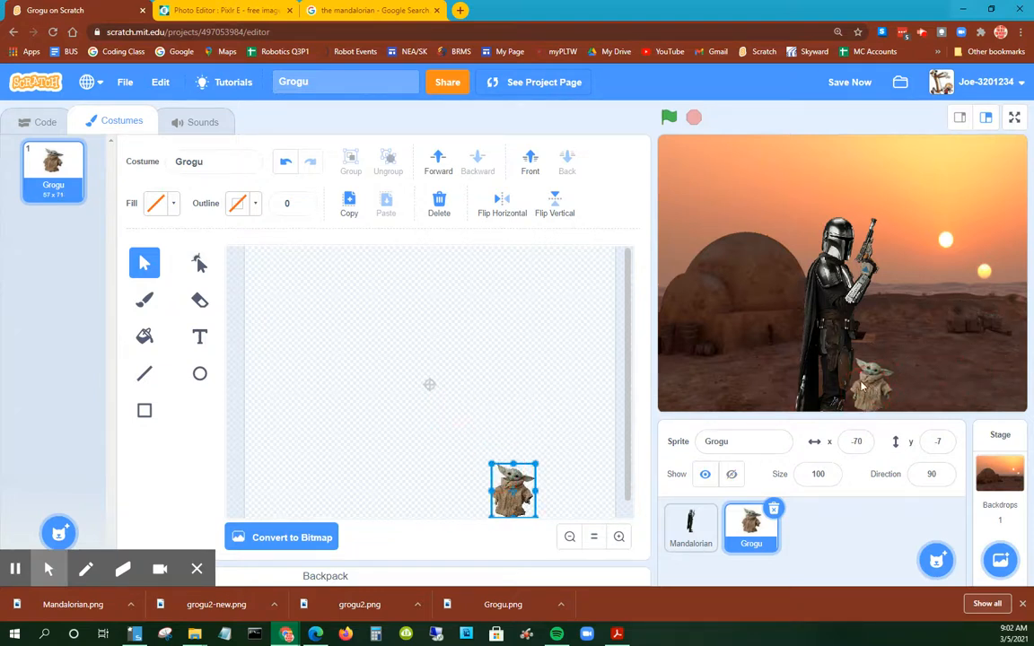